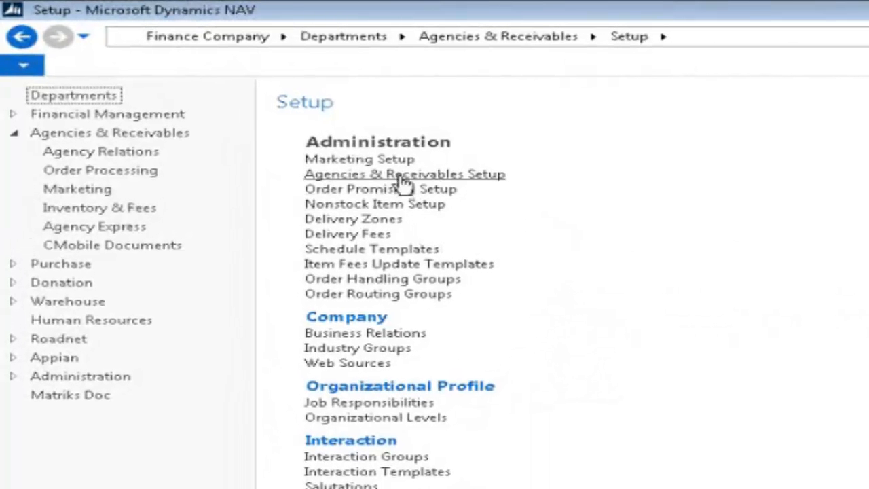
Open the Agencies & Receivables Setup form and scroll through its settings
left_click(402, 175)
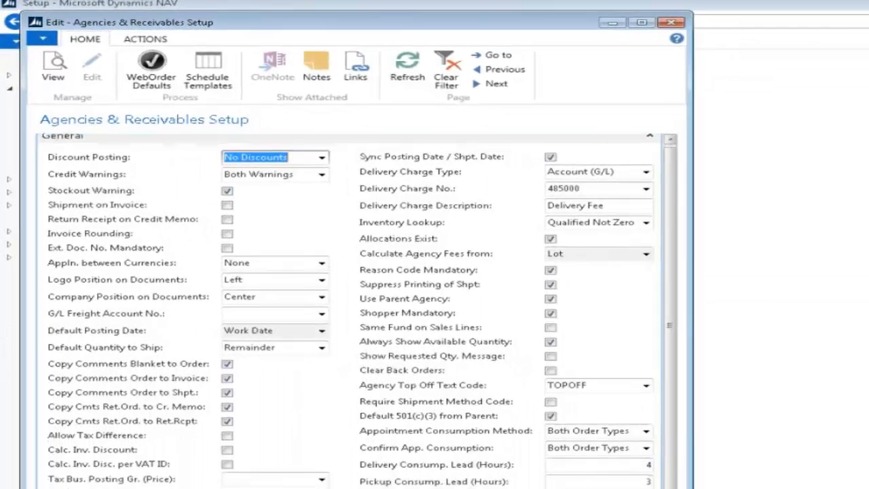
scroll(353, 305, "down", 2)
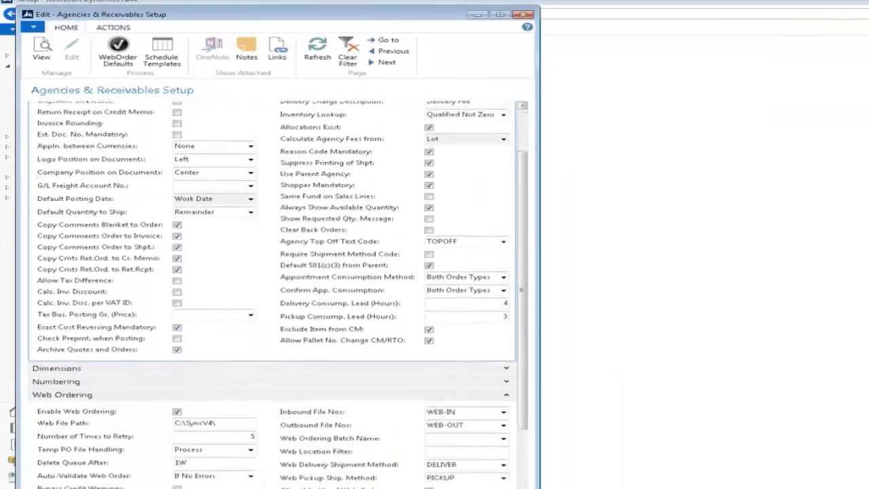
scroll(271, 292, "down", 5)
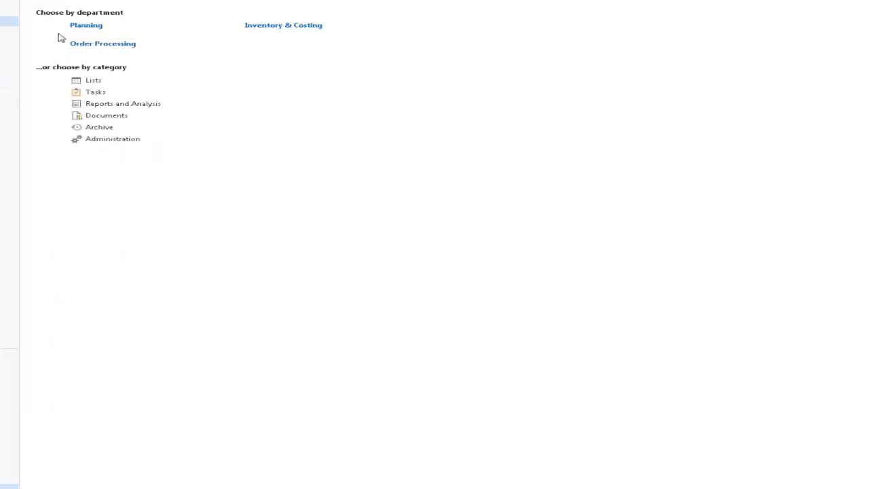
Open item 10018 Chocolate Syrup in edit mode from the Planning items list
left_click(83, 25)
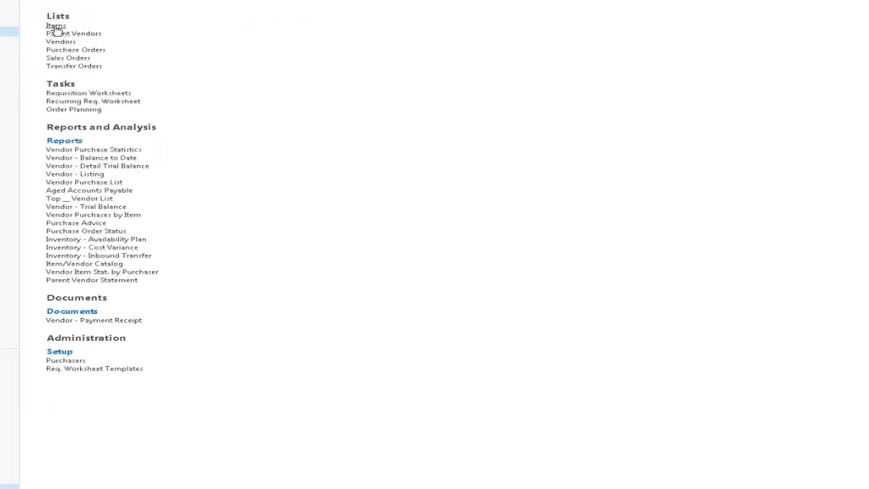
left_click(55, 25)
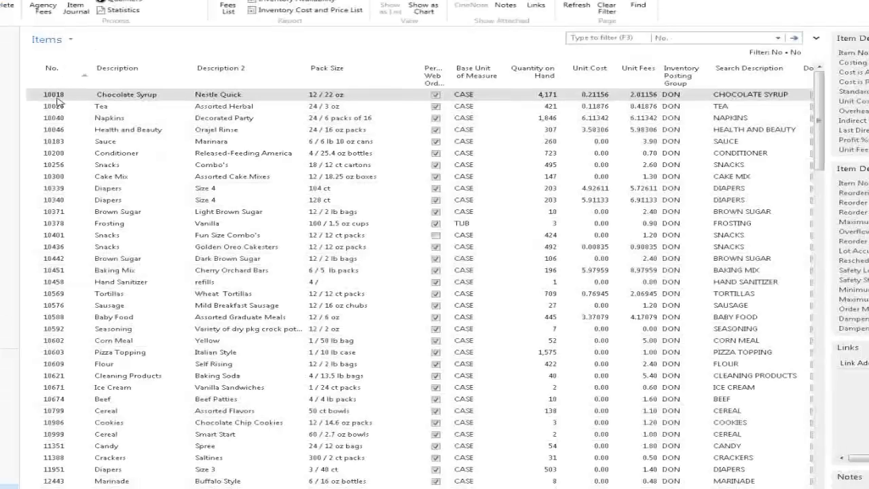
right_click(58, 102)
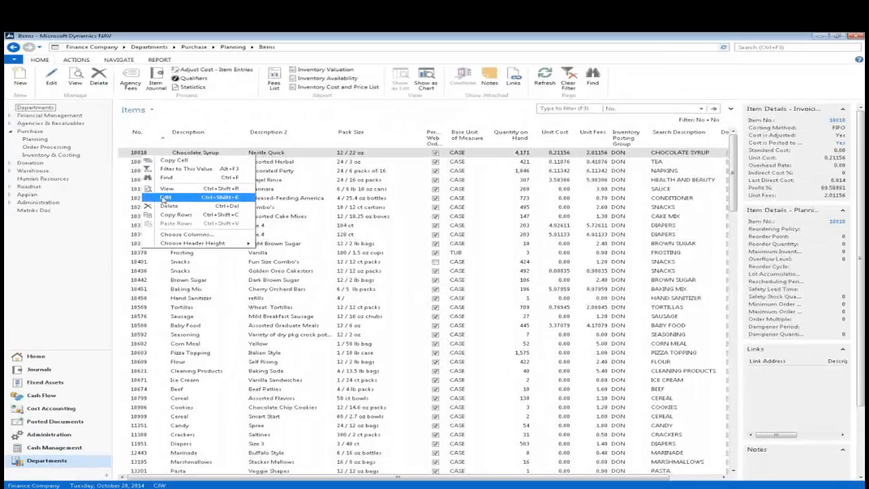
left_click(167, 199)
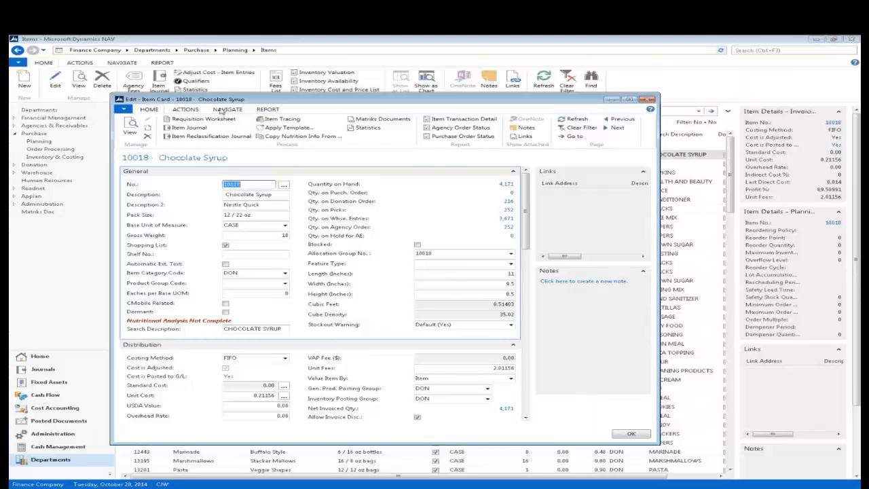
Show the Extended Text list for item 10018 from the item card's Navigate actions
left_click(226, 109)
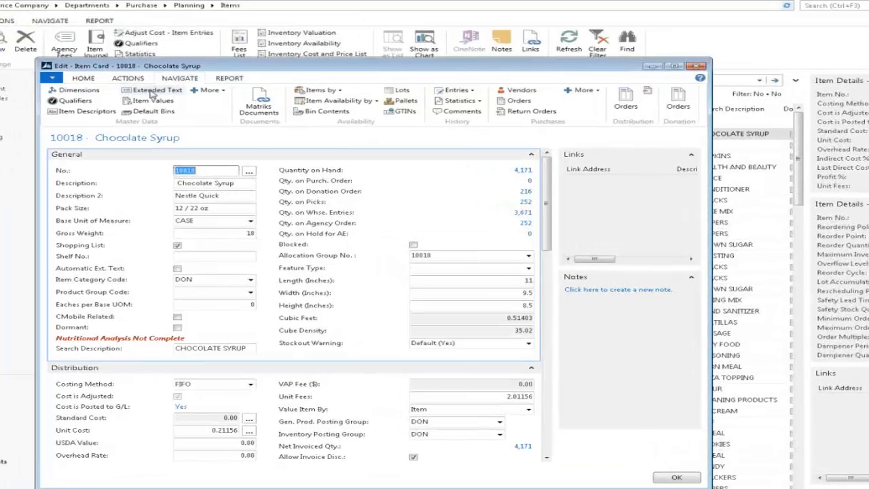
left_click(152, 92)
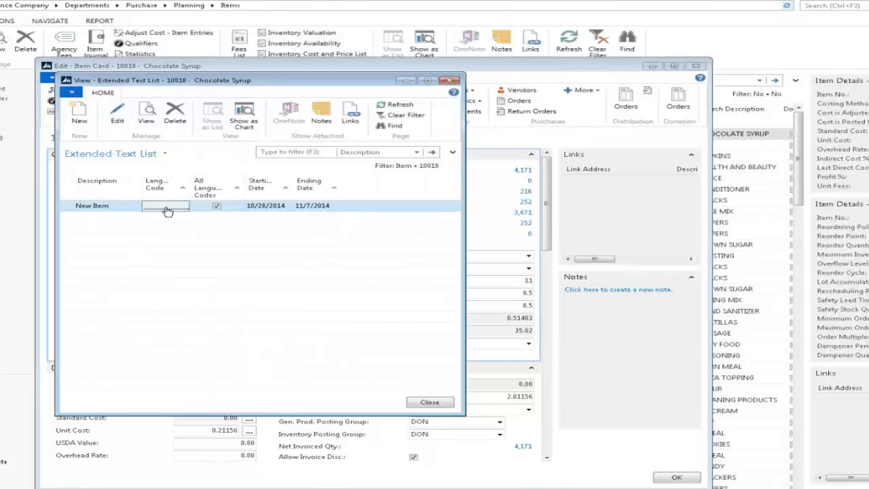
left_click(116, 121)
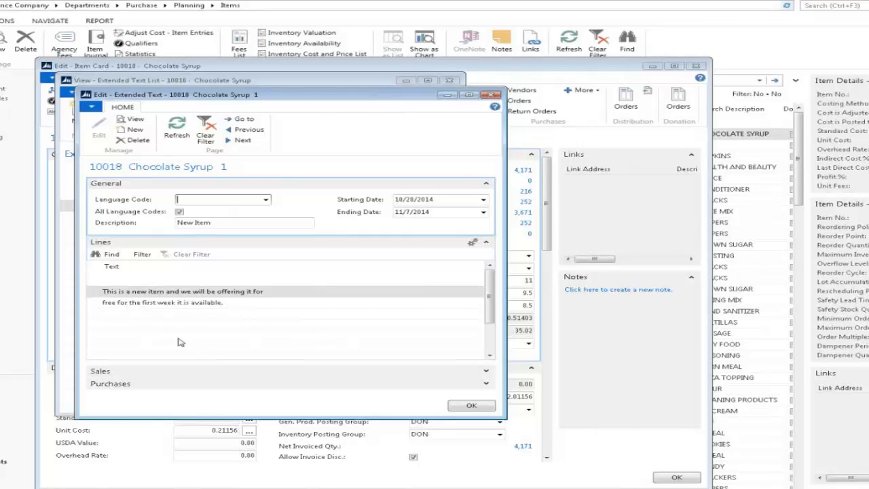
left_click(277, 292)
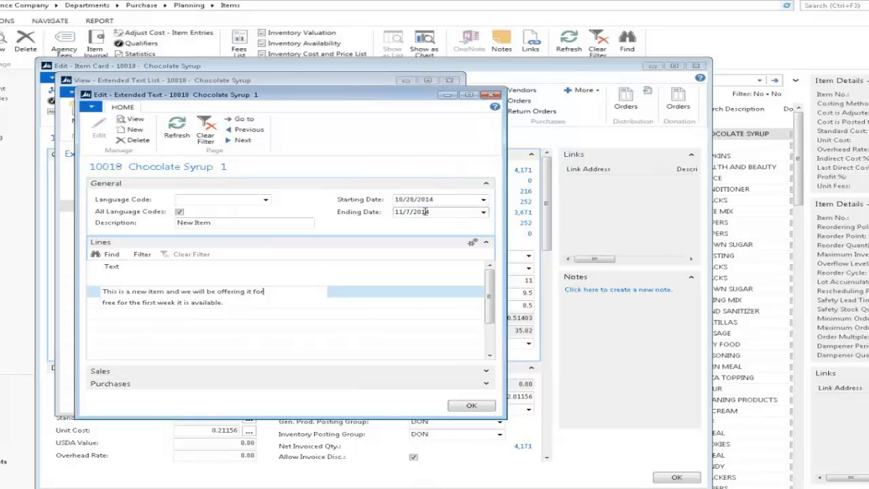
left_click(491, 95)
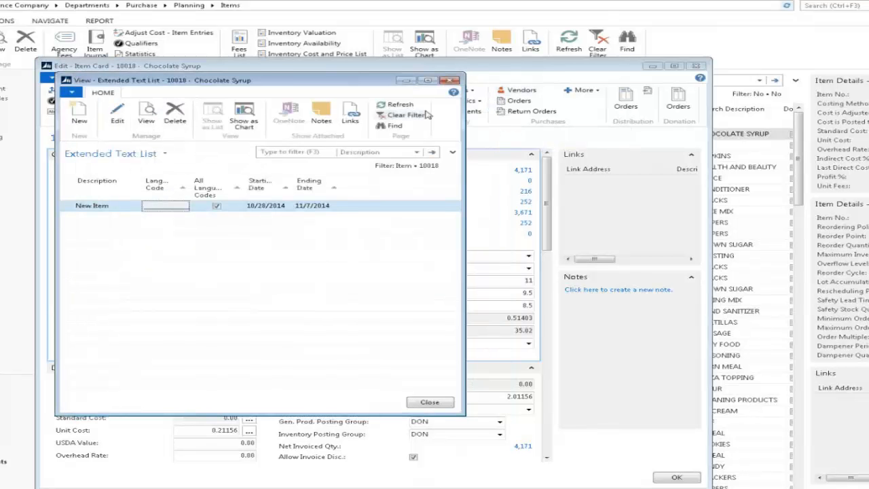
Create a new extended text described as 'Cooking Instructions' and start its first line
left_click(76, 119)
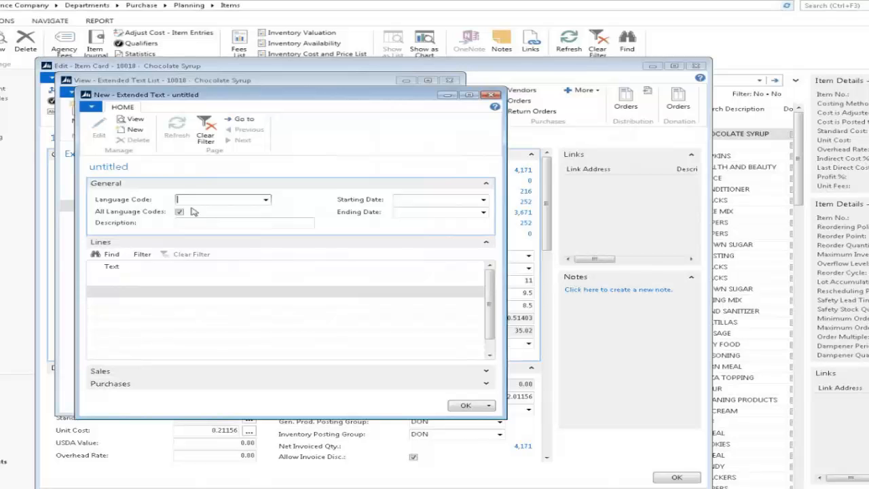
left_click(218, 222)
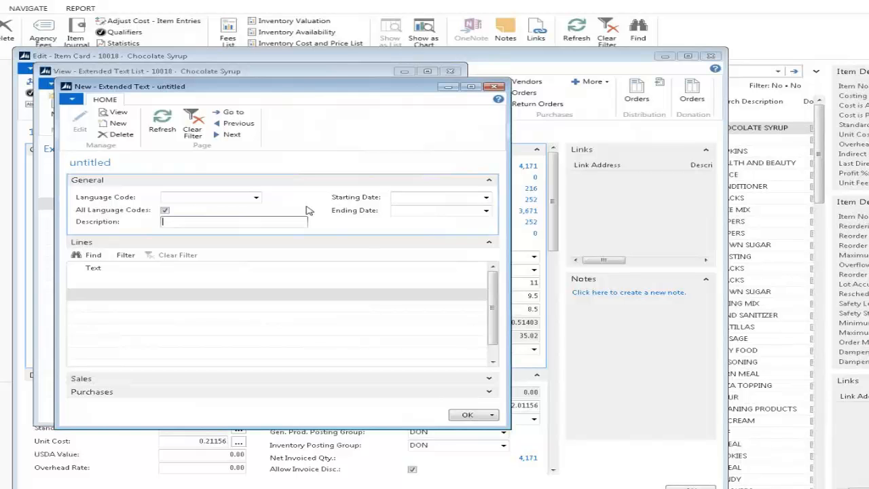
type("Cooking Instructions")
left_click(104, 297)
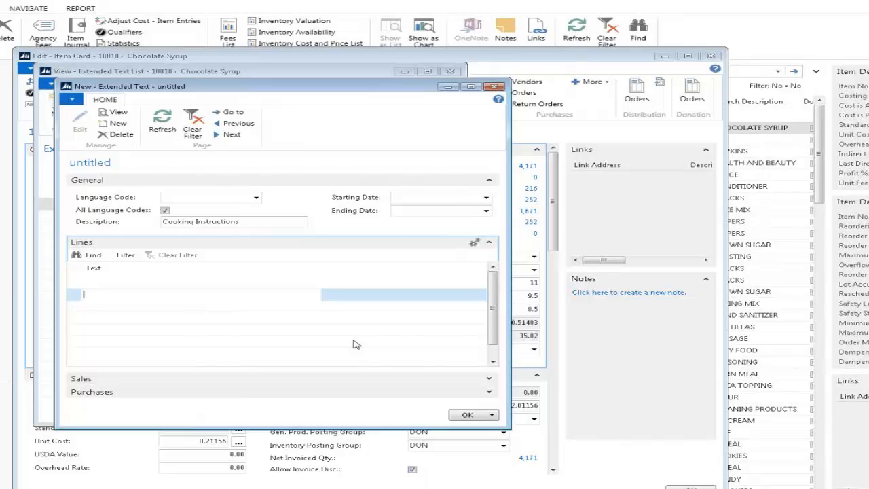
Enter four cooking lines (preheat to 350, tray, cook 50 minutes, cool 10 minutes) and save
type("1. Preheat oven to")
key("BackSpace")
key("BackSpace")
key("BackSpace")
key("BackSpace")
key("BackSpace")
type("en to 350.")
key("Return")
type("2. ")
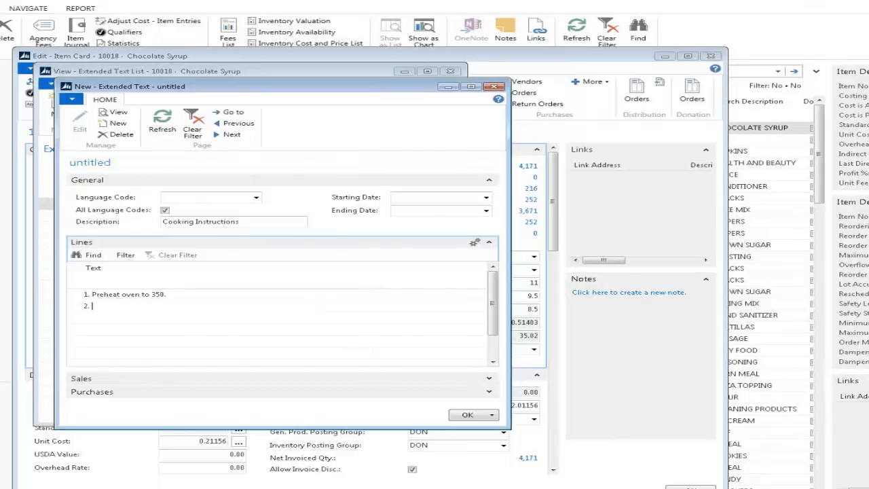
type("Place on baking tray and in ove")
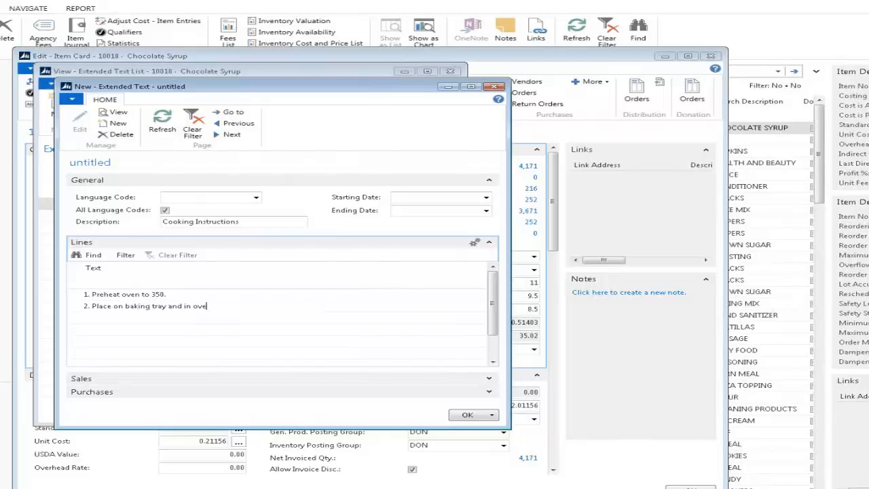
type("n.")
key("Return")
type("3. Cook for 50 minutes")
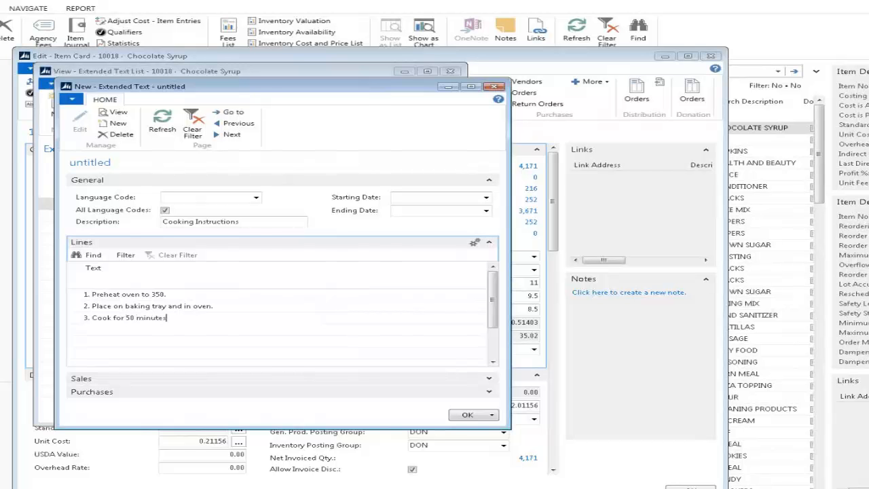
type(".")
key("Return")
type("4. Cool for 10 minutes.")
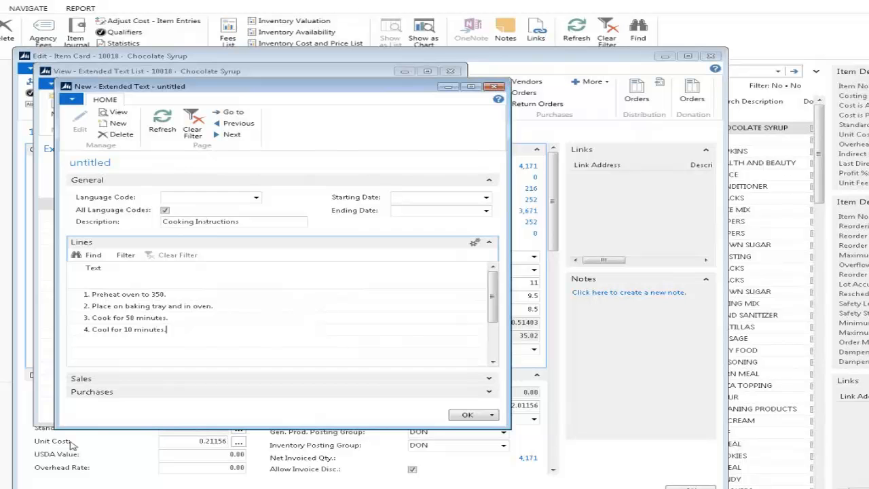
left_click(467, 416)
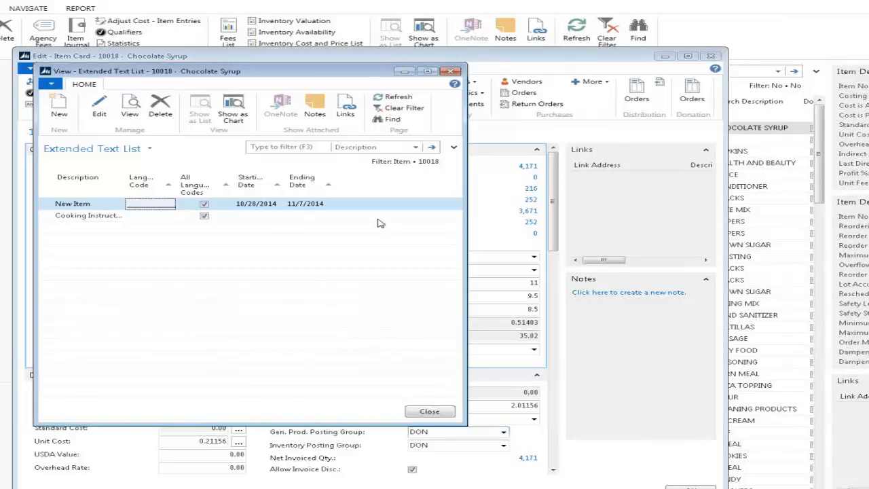
Close the Extended Text List to return to the Chocolate Syrup item card
left_click(429, 412)
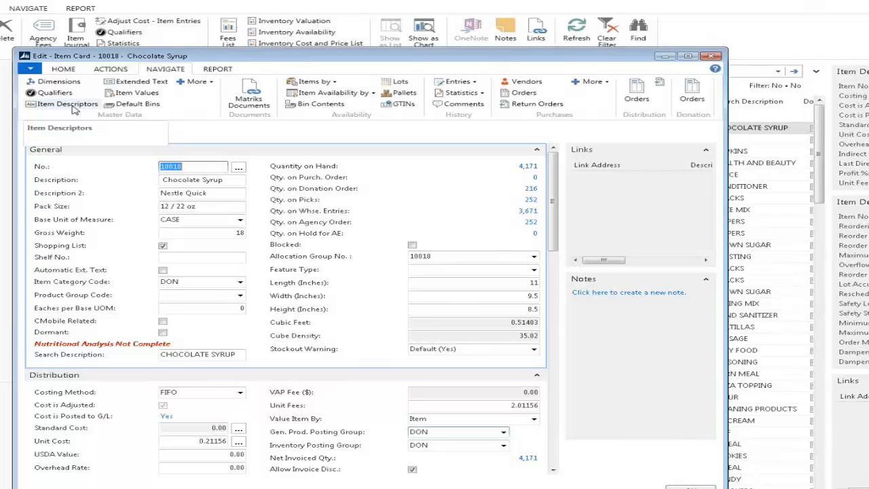
Close the item card and items list, then open Master Descriptors under Inventory administration
left_click(712, 57)
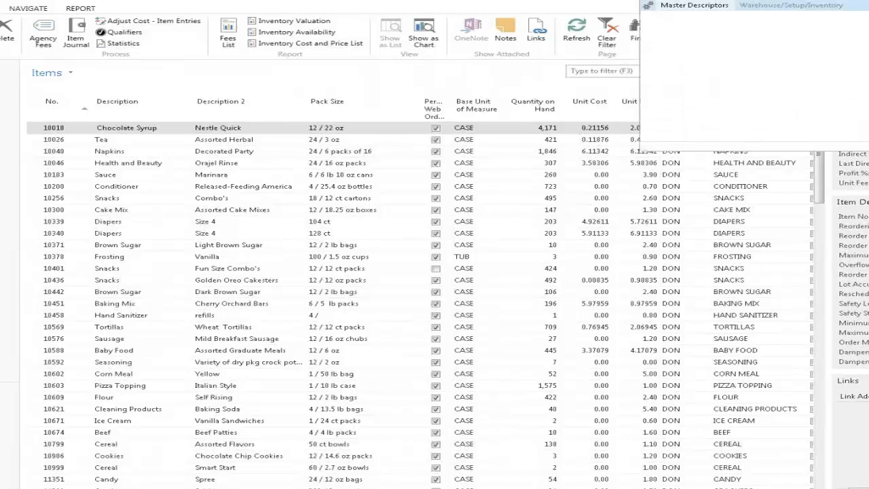
left_click(806, 8)
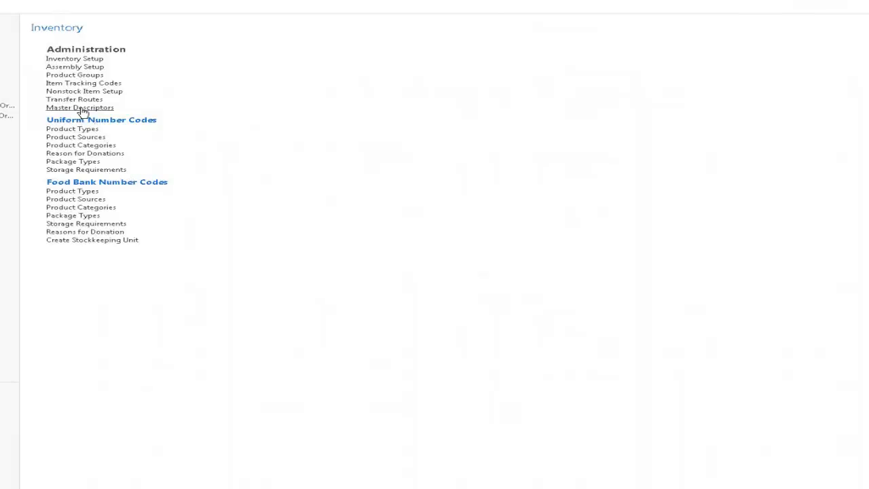
left_click(81, 108)
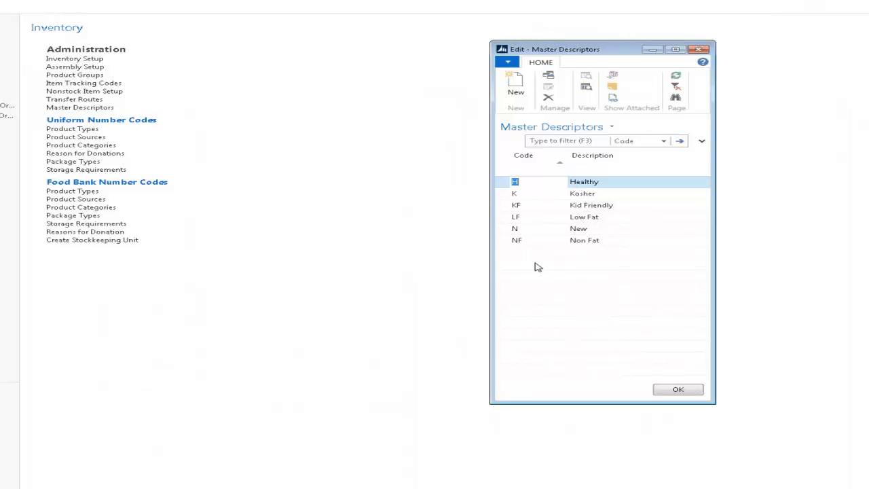
Give the 1-HV descriptor the description '1-High Nutritional Value', dismissing the Agency Express warnings
left_click(528, 252)
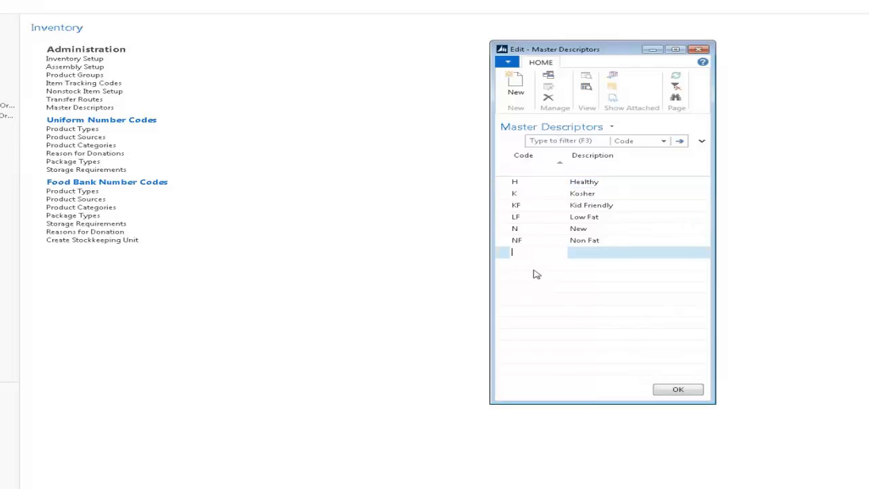
type("S-FR")
key("Tab")
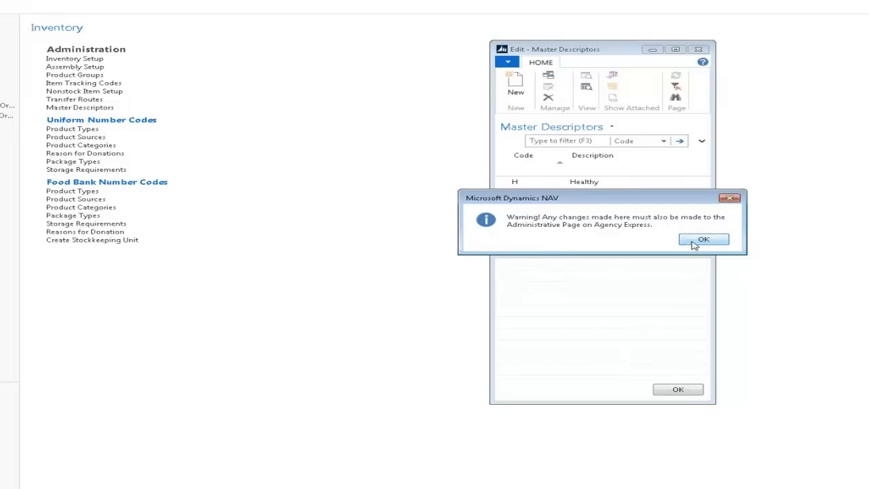
left_click(694, 243)
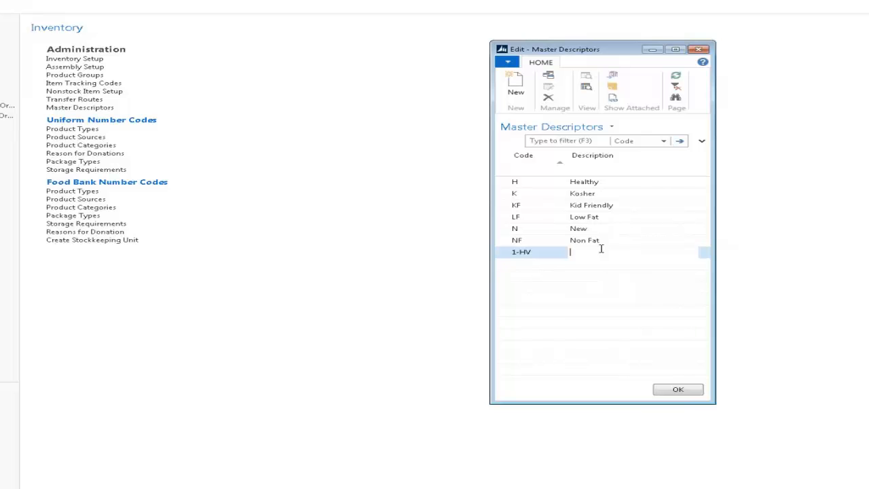
type("1-High Nutritional Value")
key("Down")
key("Return")
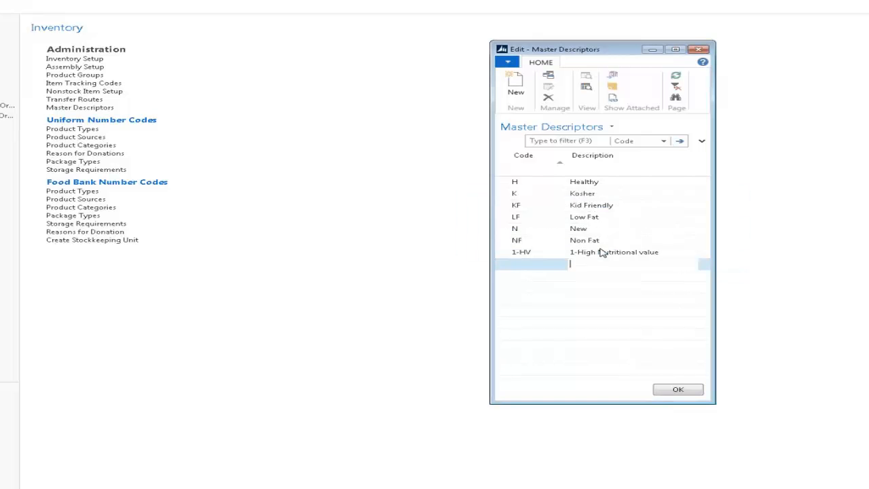
Add master descriptor 2-MV described as '2-Medium Nutritional Value'
key("shift+Tab")
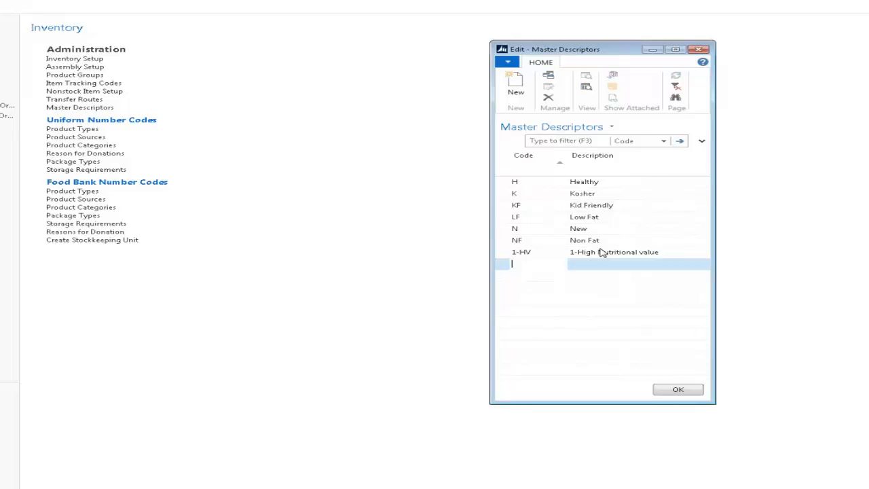
type("2-MV")
key("Tab")
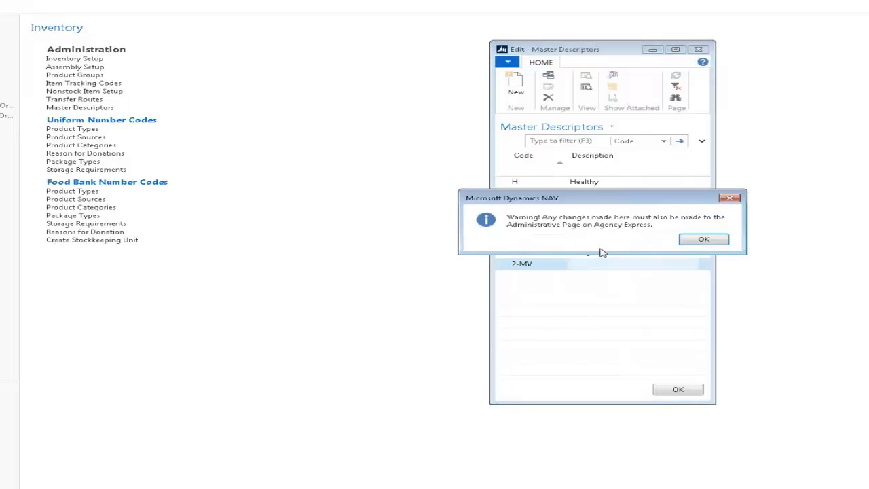
key("Return")
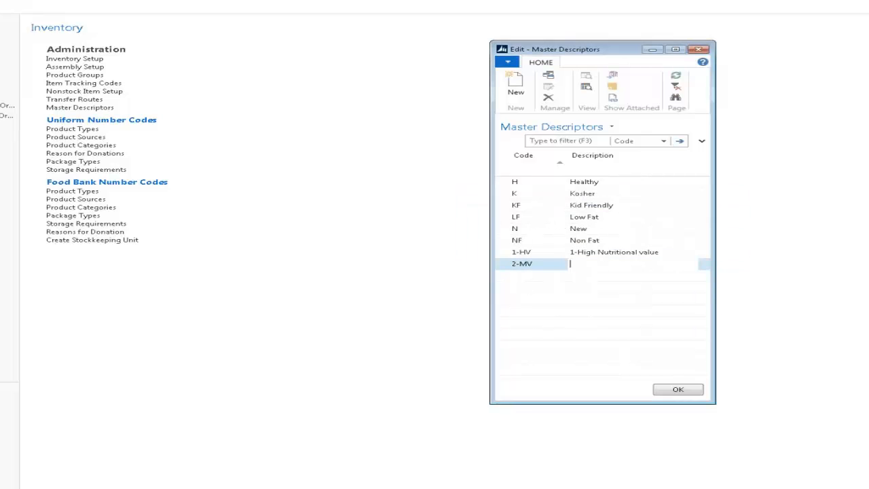
type("2-Medium Nutritional Value")
key("Tab")
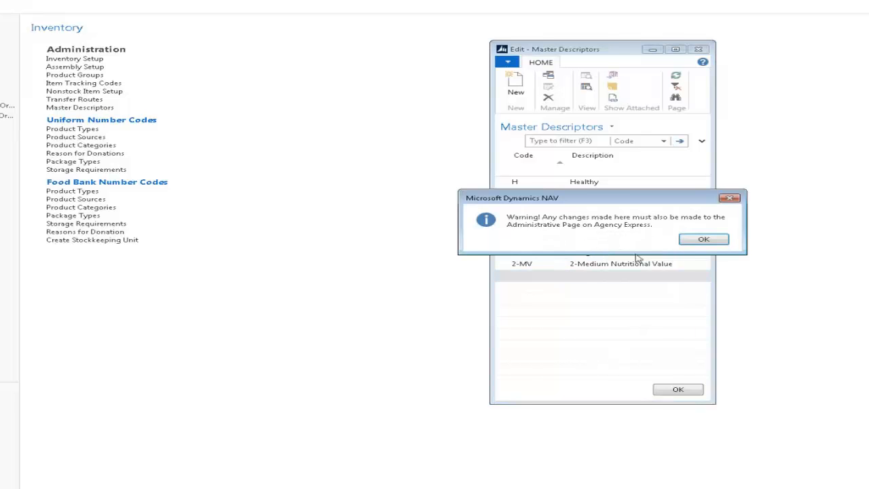
Dismiss the Agency Express sync warning and discard the empty new descriptor row
left_click(682, 241)
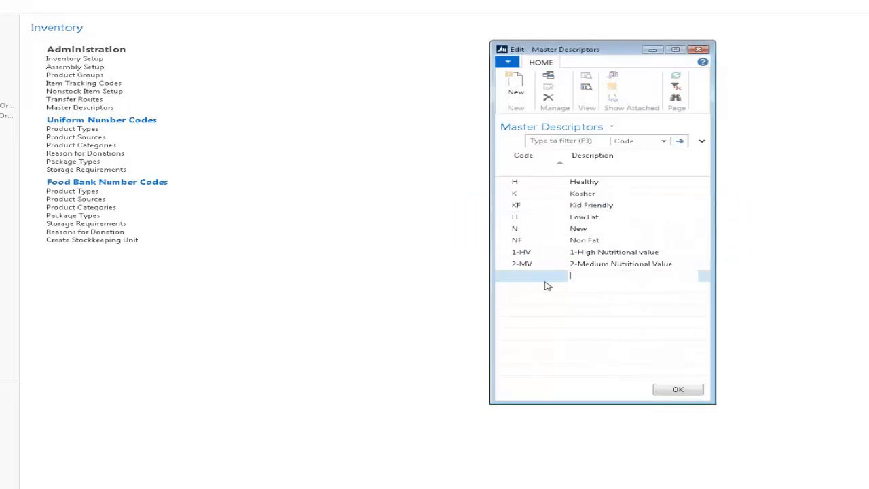
key("Up")
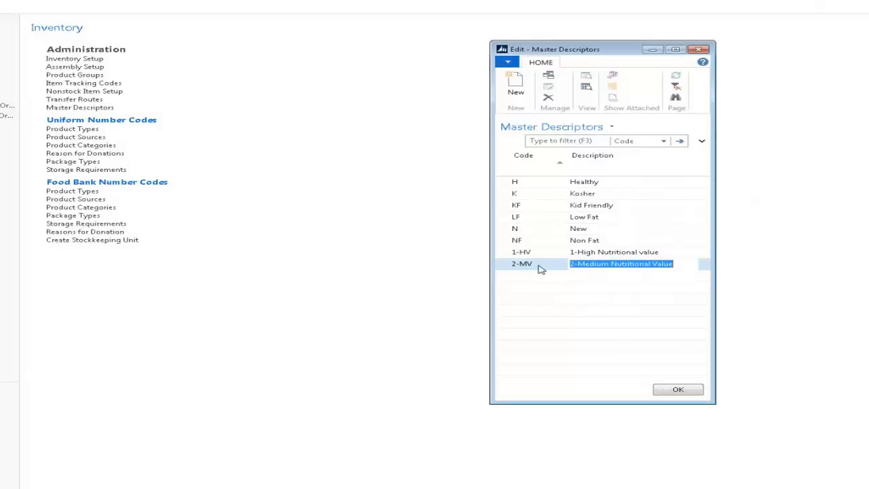
key("Up")
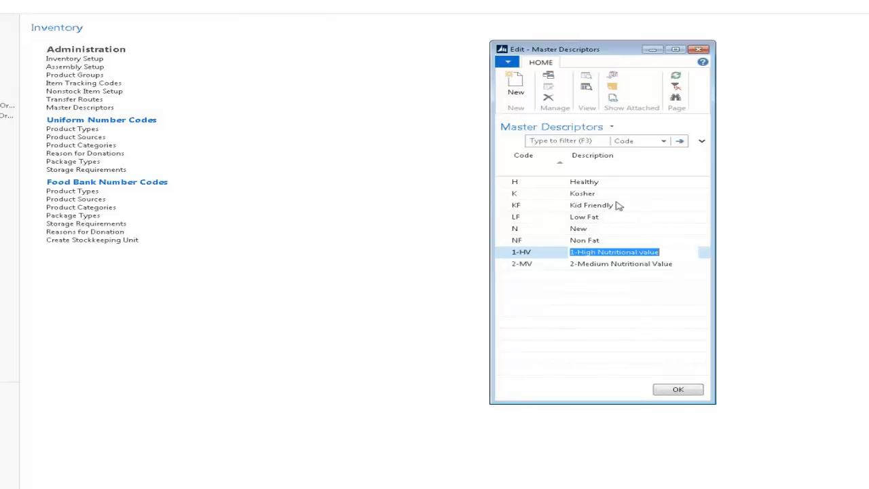
Add descriptor SF 'Sugar Free', then close the Master Descriptors list
left_click(533, 276)
type("sf")
key("Tab")
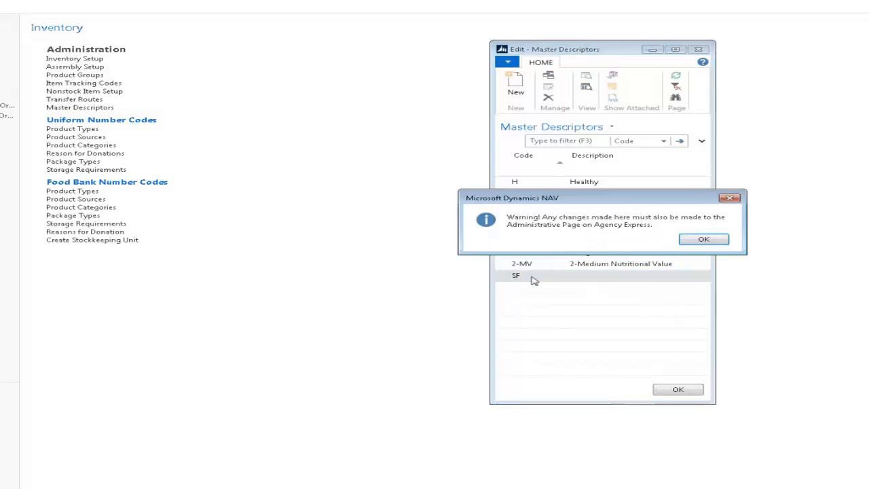
key("Return")
type("Sugar Free")
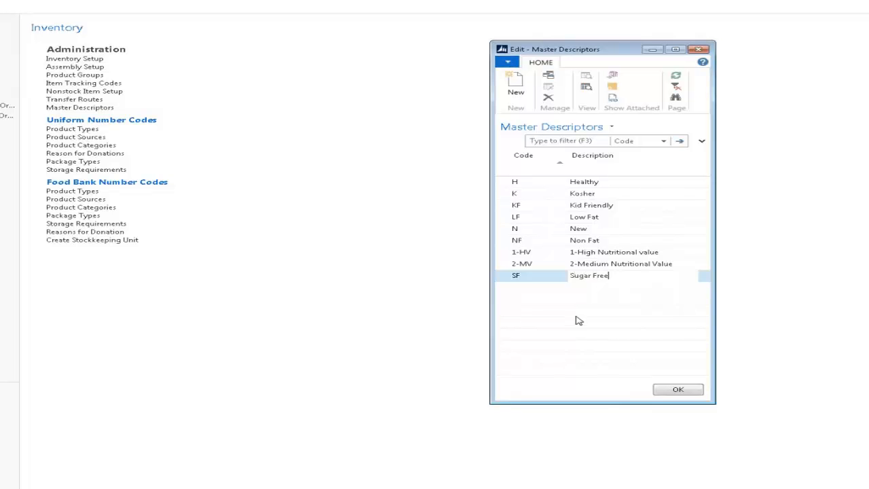
key("Up")
left_click(698, 244)
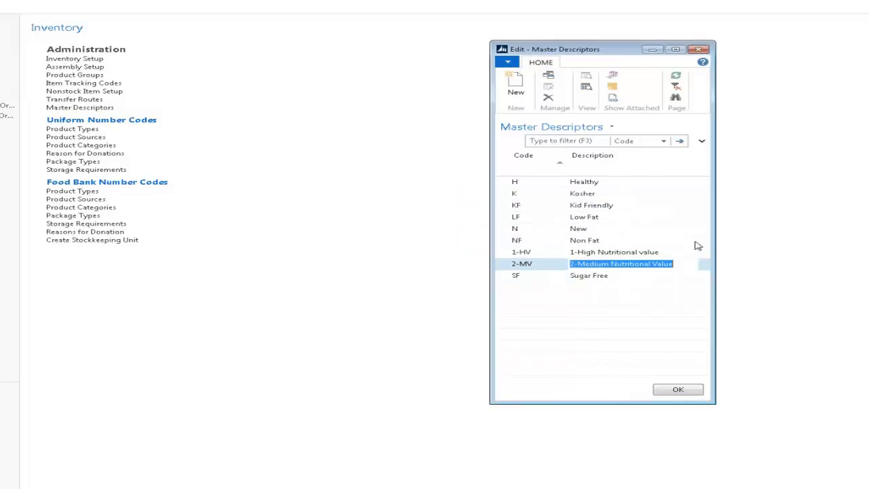
left_click(699, 50)
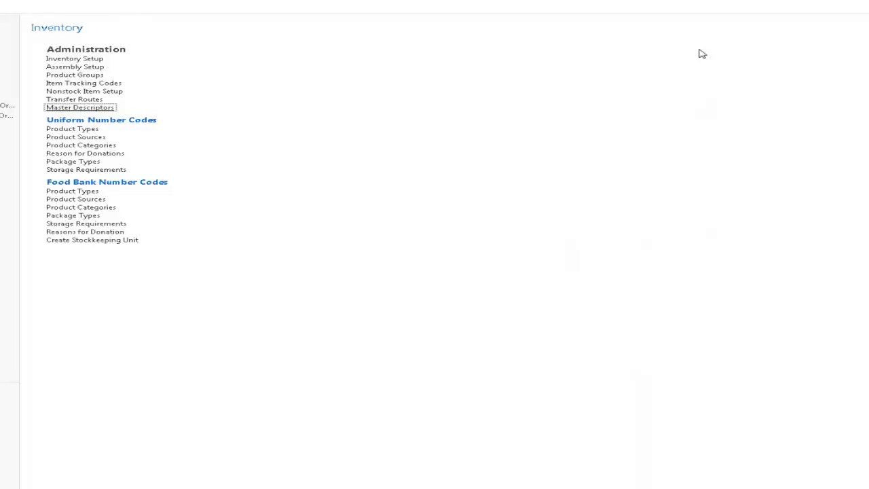
Open item 10018 Chocolate Syrup for editing from the Planning & Execution items list
left_click(4, 96)
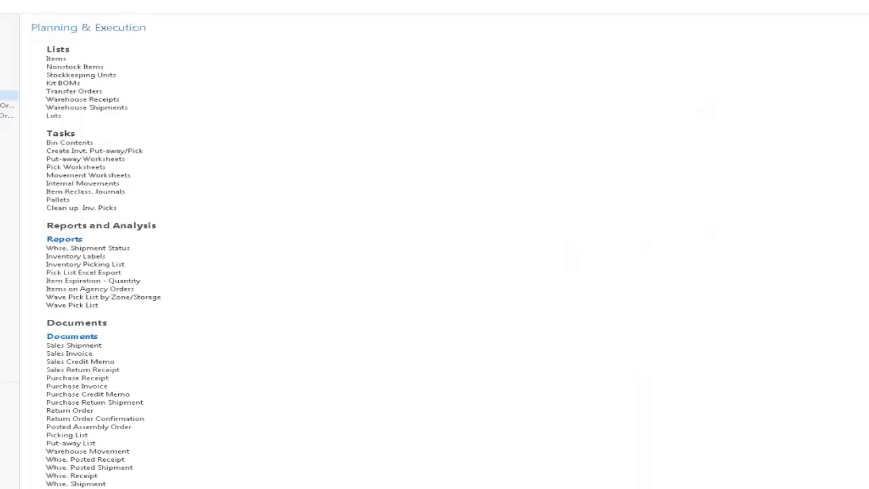
left_click(58, 59)
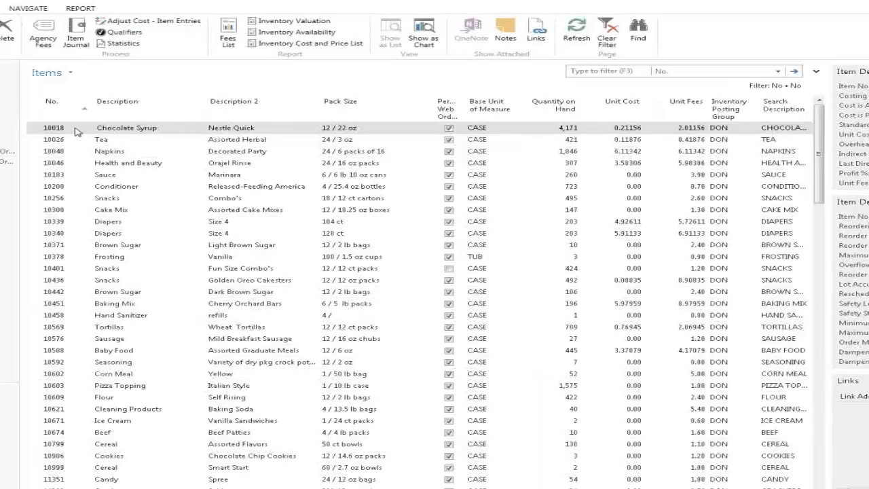
right_click(76, 131)
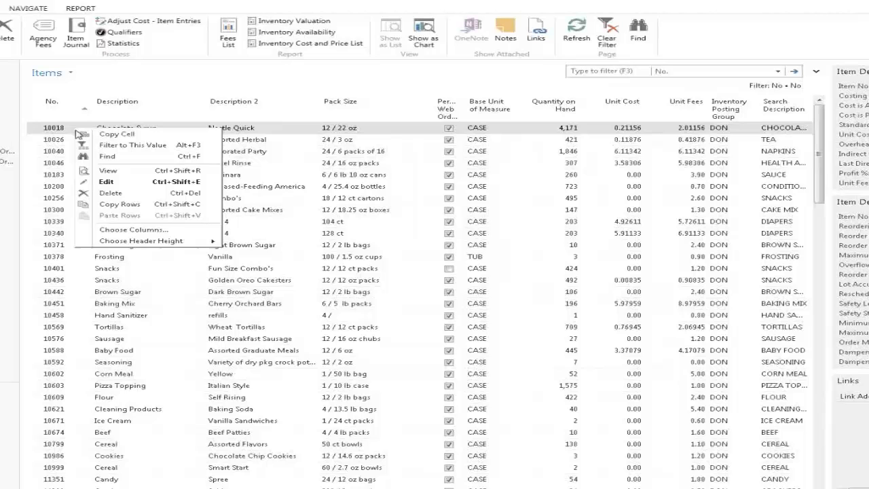
left_click(109, 183)
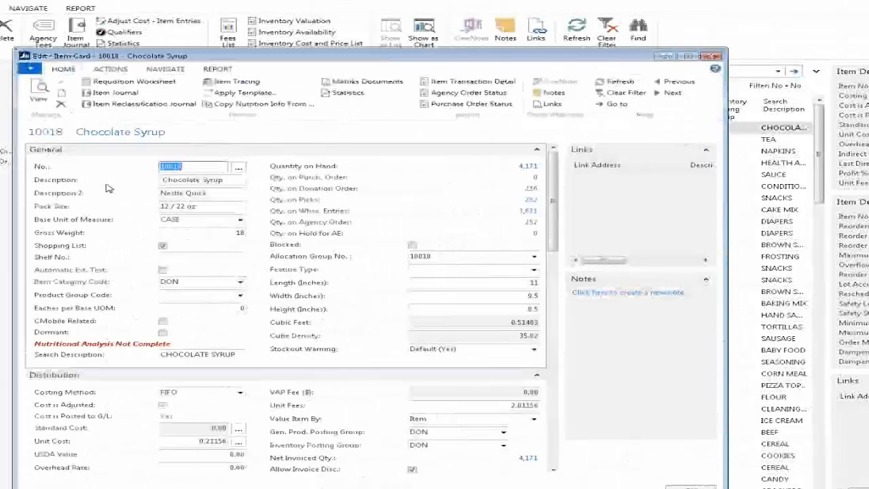
left_click(163, 70)
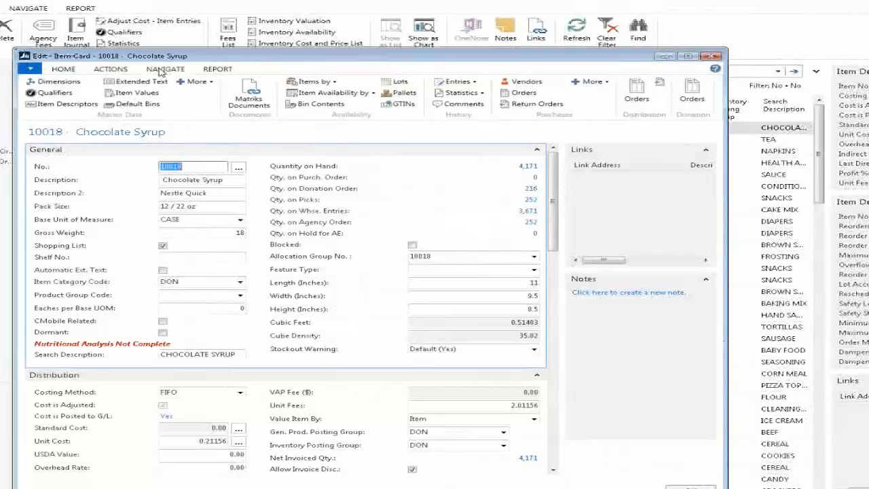
Add the 2-MV Medium Nutritional Value code to Chocolate Syrup's Item Descriptors and save with OK
left_click(68, 104)
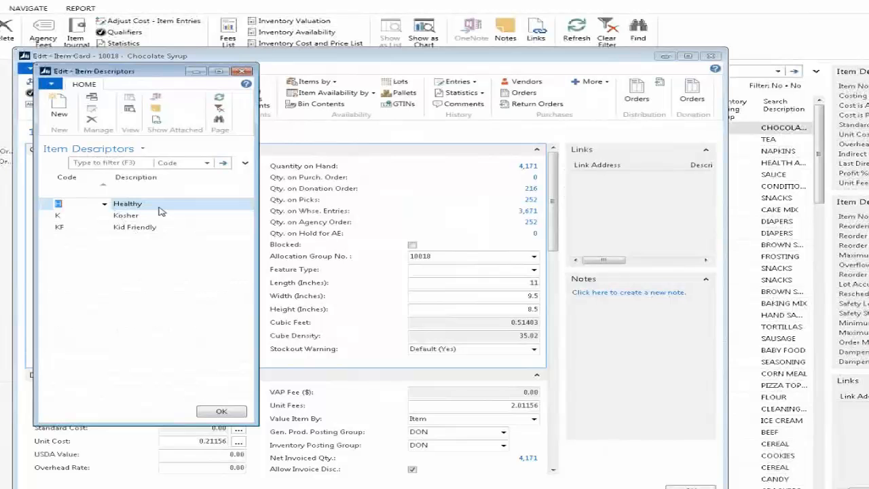
left_click(75, 243)
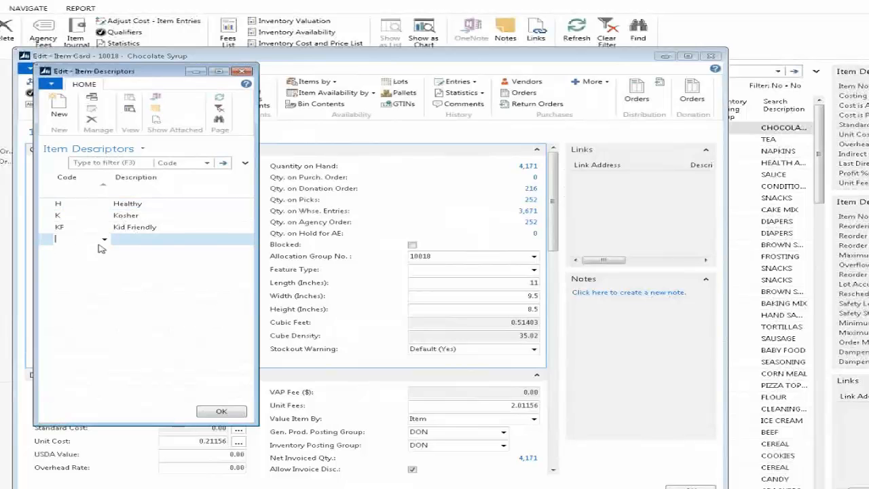
left_click(104, 242)
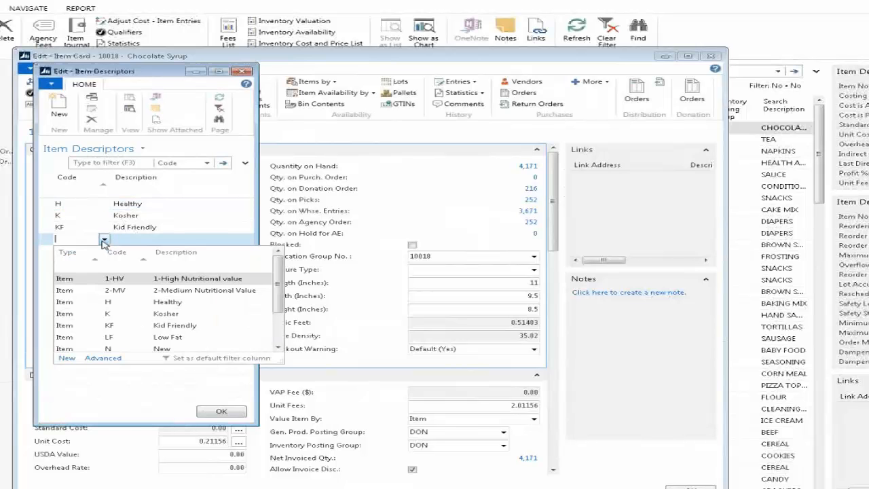
left_click(81, 292)
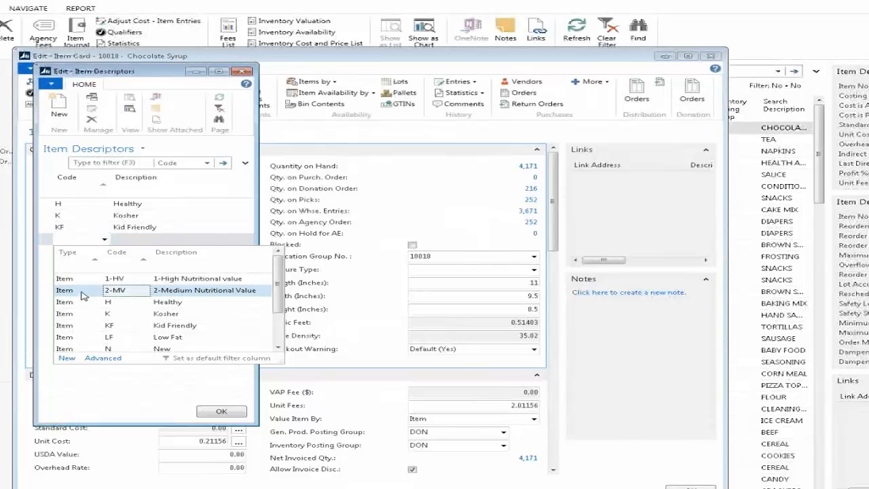
left_click(82, 295)
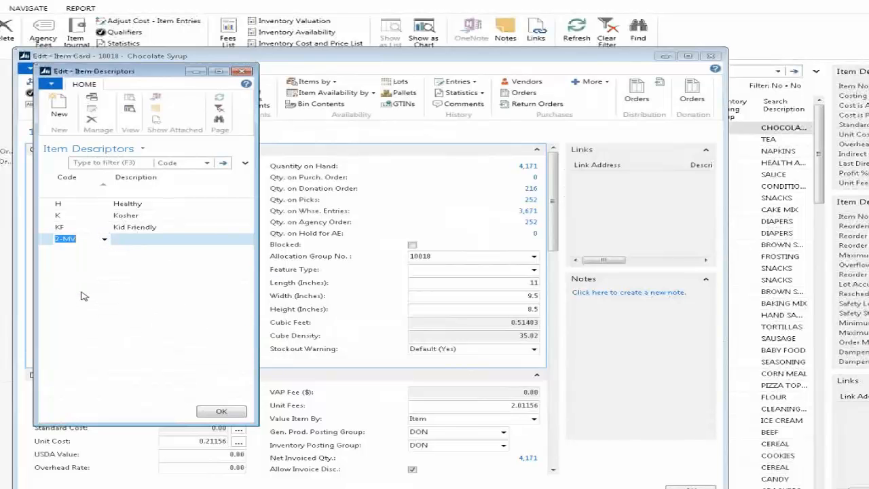
key("Tab")
key("Up")
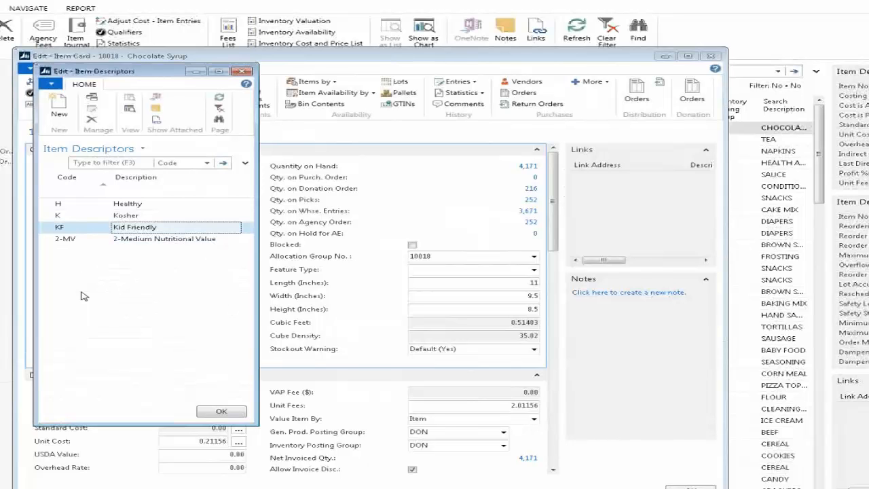
key("Up")
key("Up")
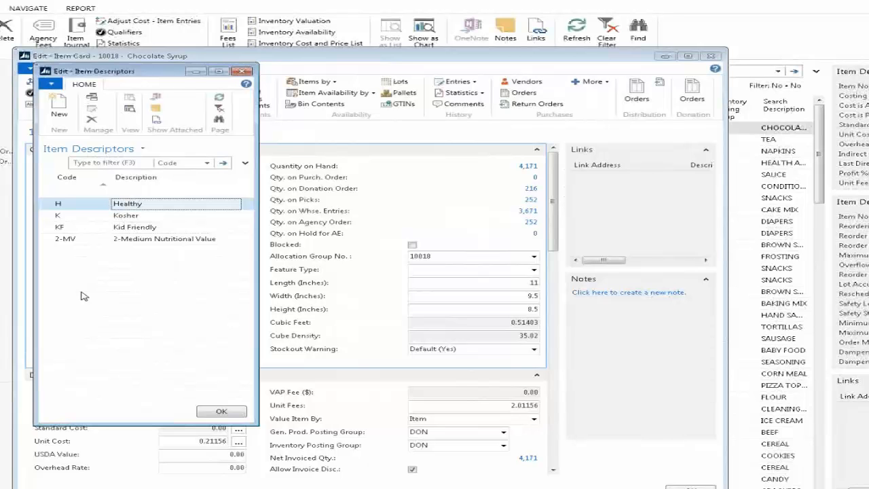
left_click(241, 414)
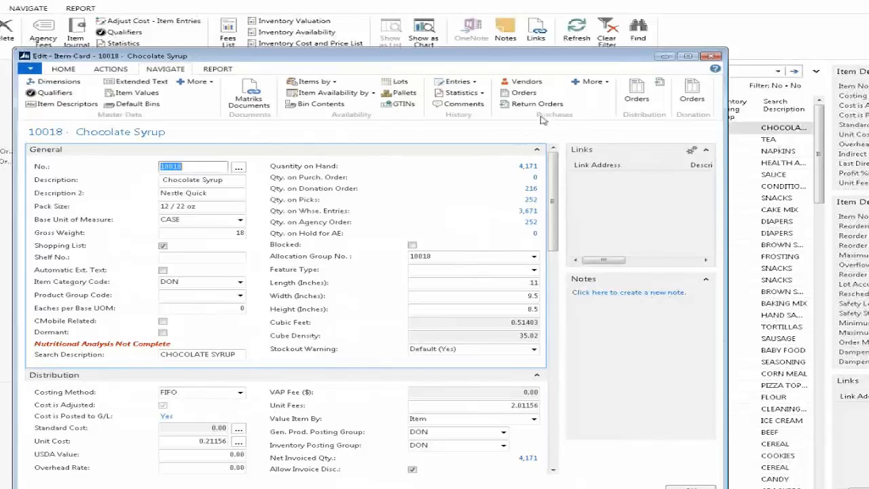
left_click(665, 58)
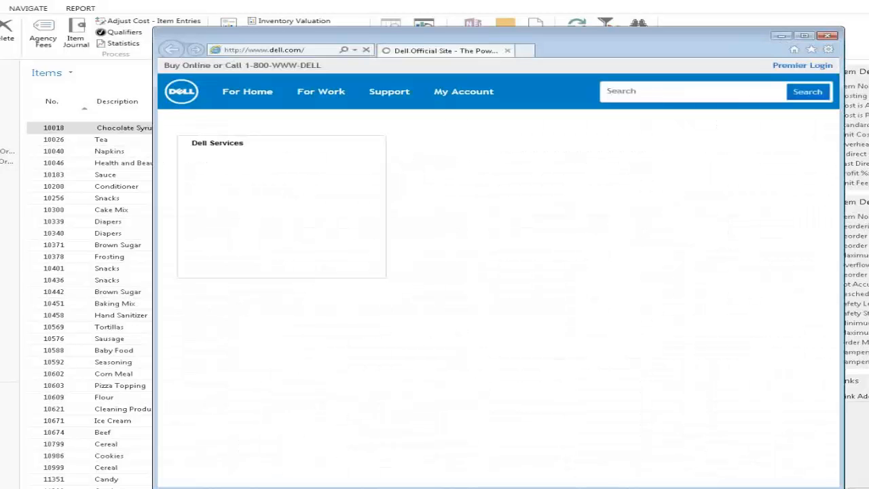
left_click(316, 49)
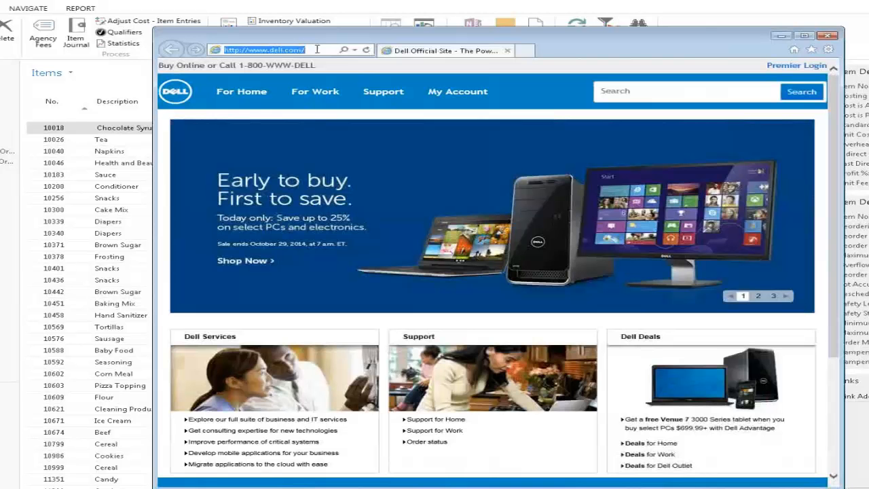
type("www.a")
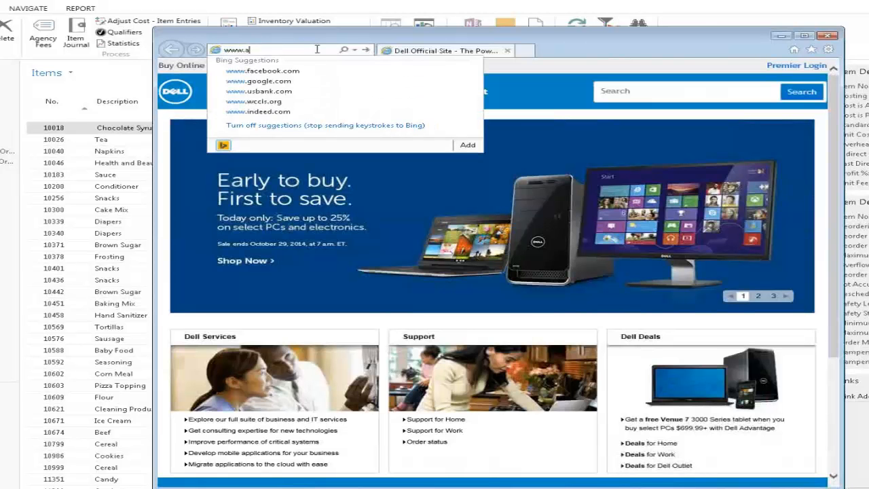
type("gencyexpress3.o")
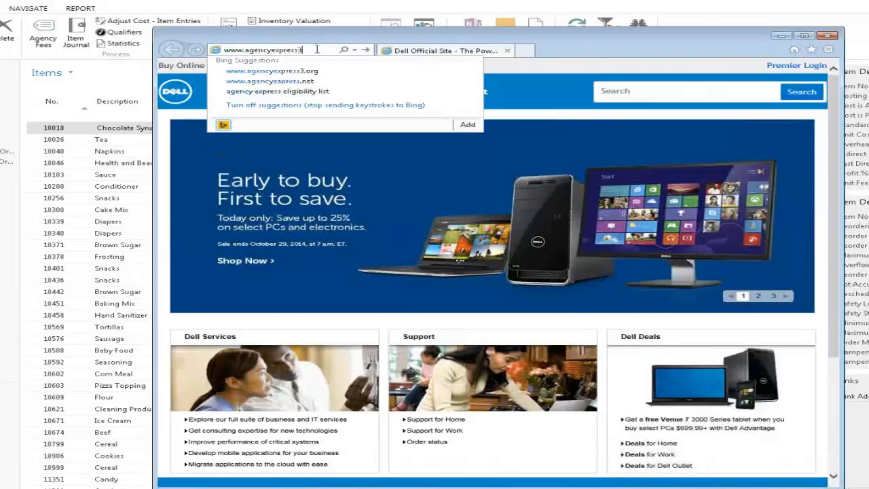
type("rg")
key("Return")
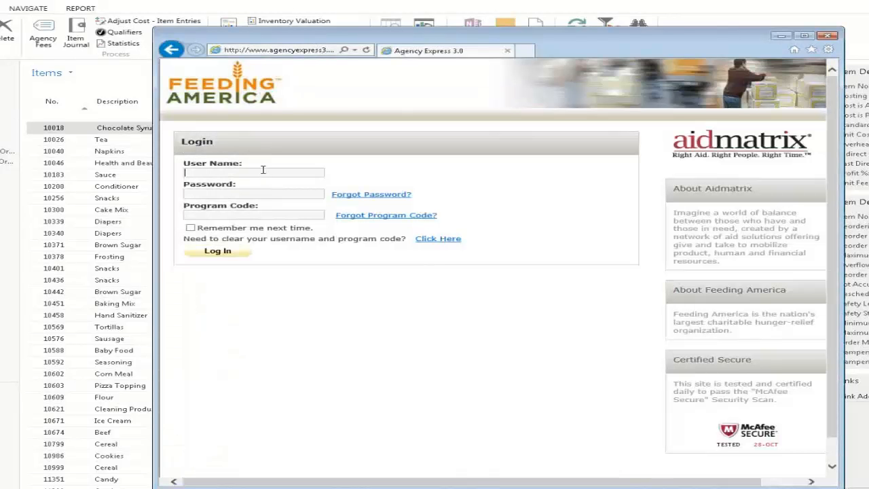
Enter the user name, account password and program code on the Agency Express login form and submit
type("admin")
key("Tab")
type("*********")
key("Tab")
type("00")
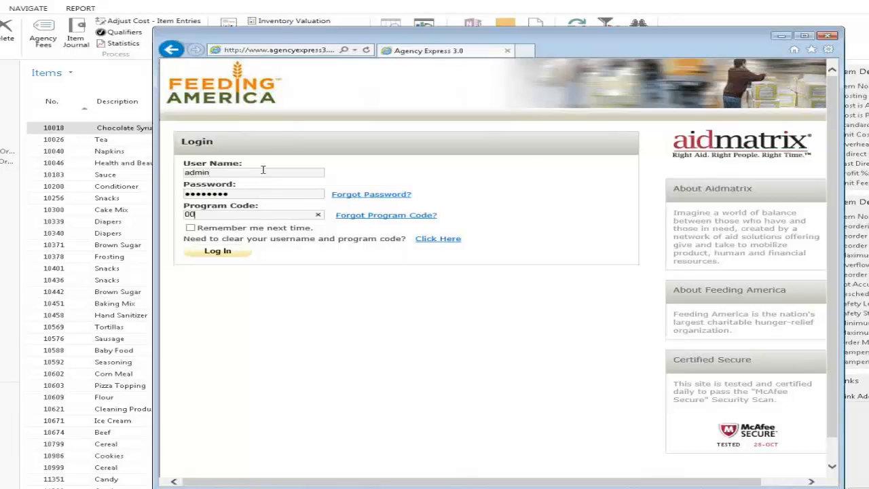
type("19pAdmin")
key("Return")
Log in, dismiss the alert, open Setup > Configuration Management and scroll to Descriptor Codes
left_click(216, 262)
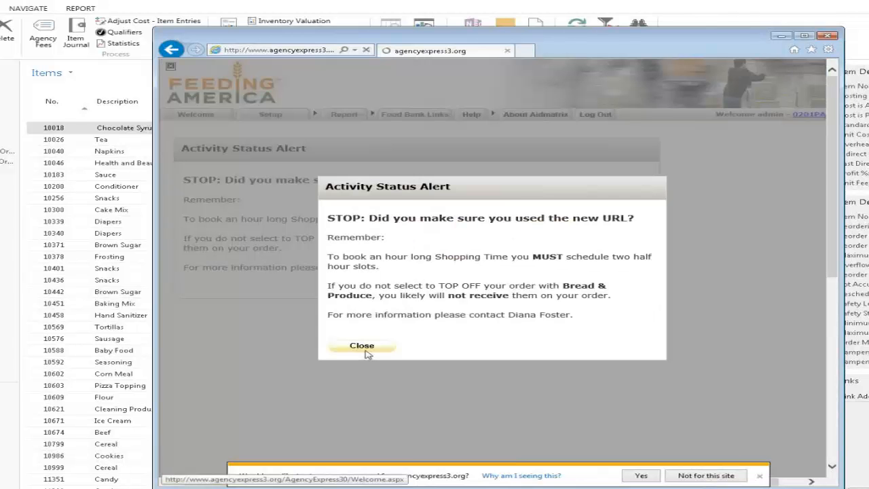
left_click(362, 346)
mouse_move(282, 116)
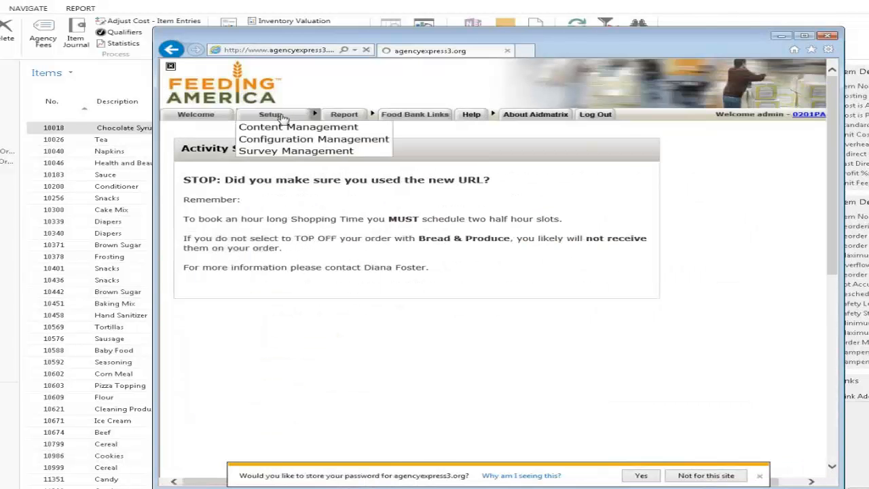
left_click(289, 139)
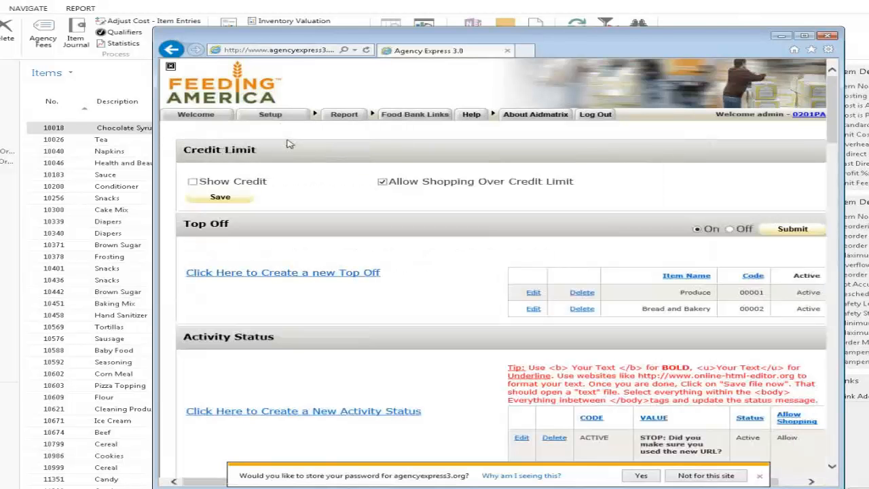
left_click(706, 475)
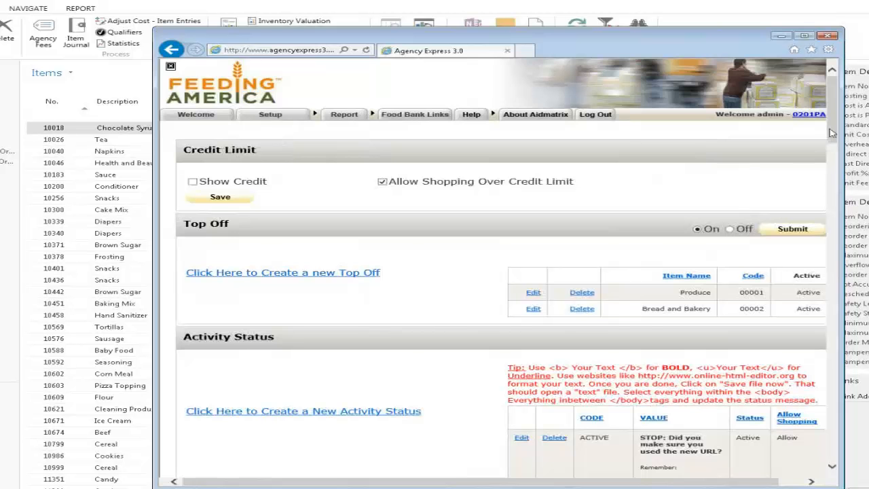
left_click_drag(833, 131, 858, 285)
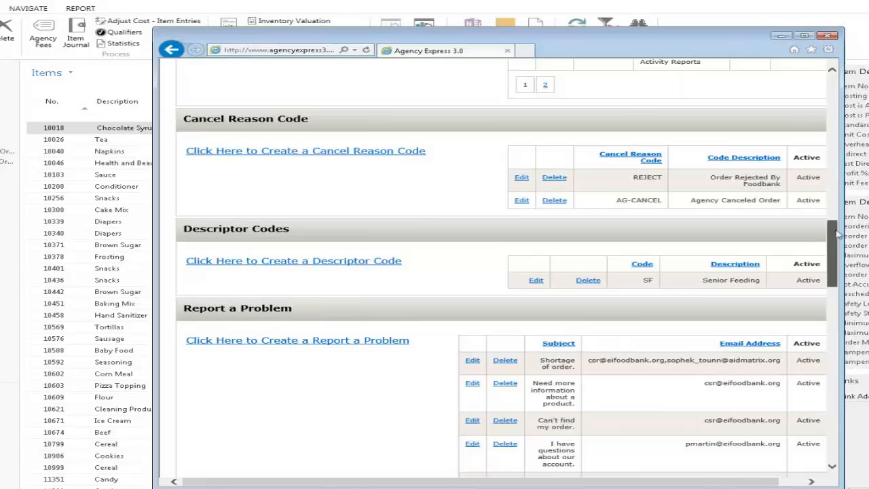
left_click(836, 105)
Open the Shopping List page from Order Options and check the Desc. Code help
left_click(835, 106)
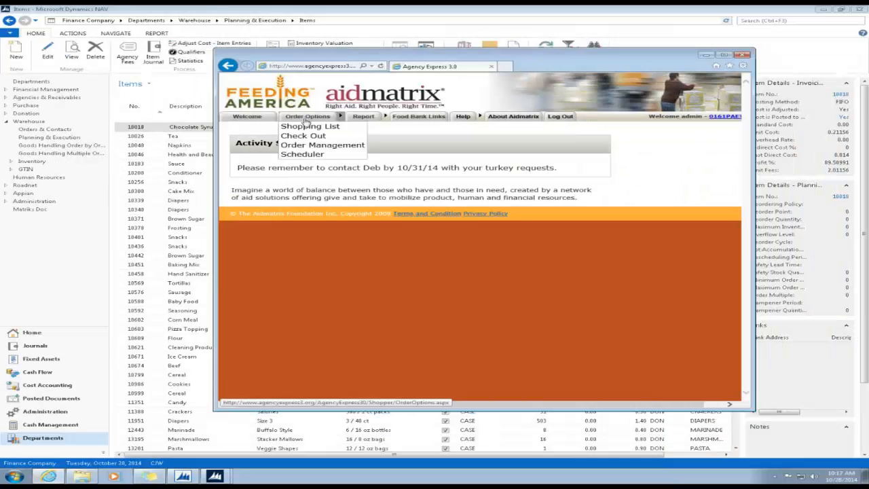
left_click(305, 128)
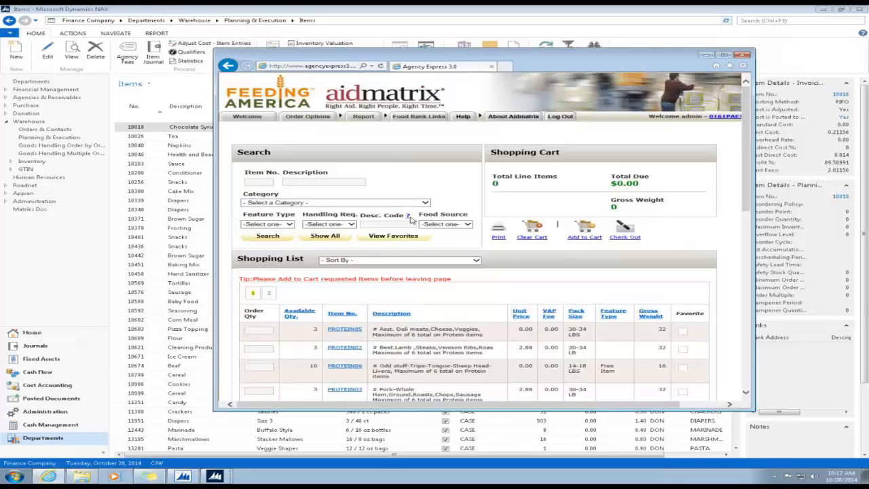
mouse_move(410, 218)
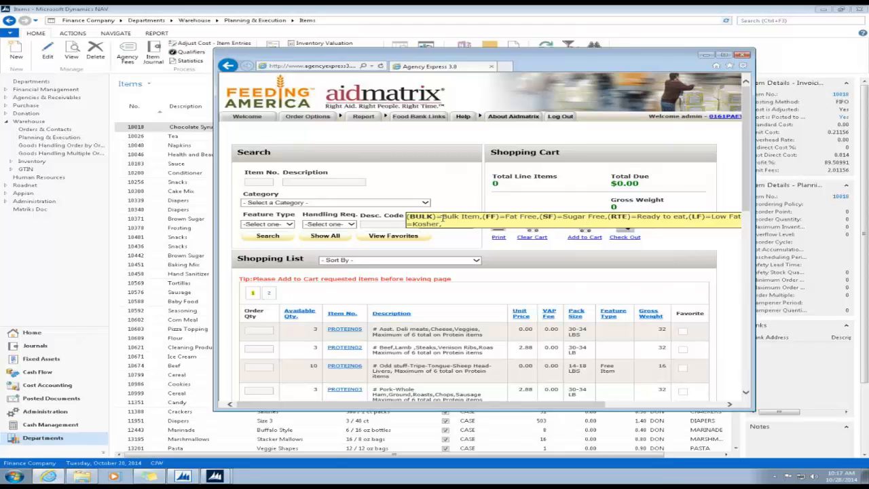
Move the browser window left and widen it until the whole page fits
left_click_drag(755, 211, 829, 211)
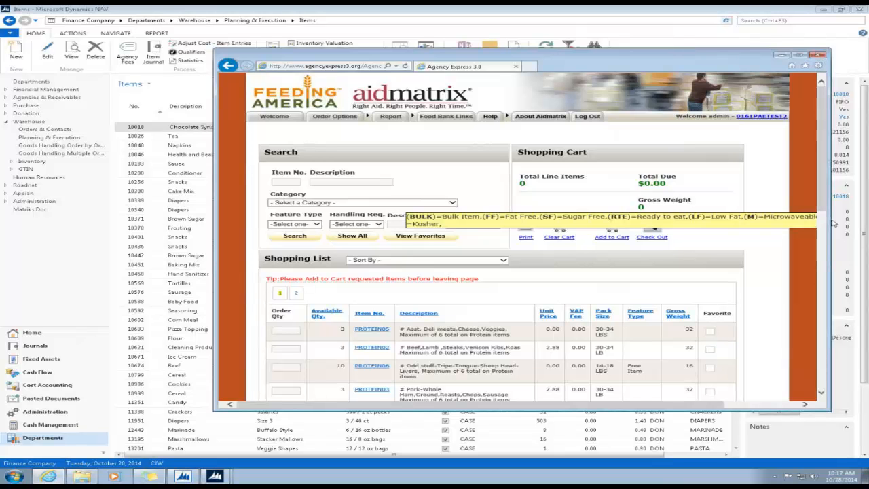
left_click_drag(829, 219, 862, 224)
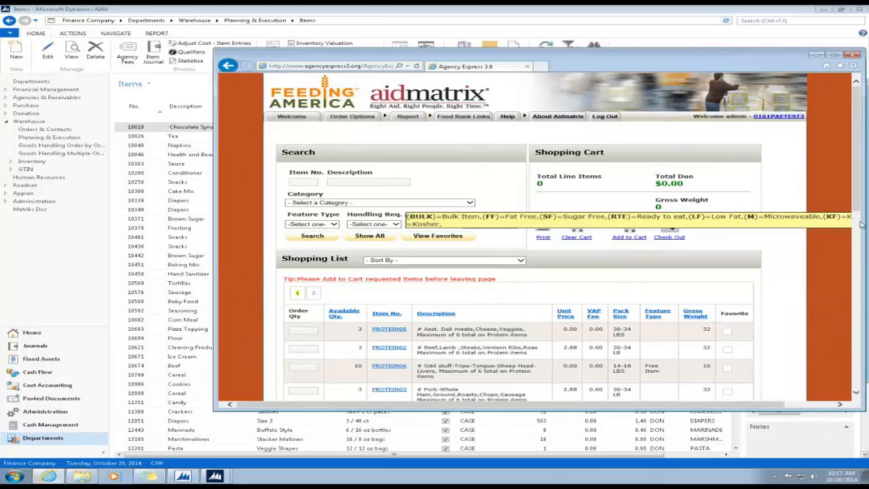
left_click_drag(662, 56, 453, 42)
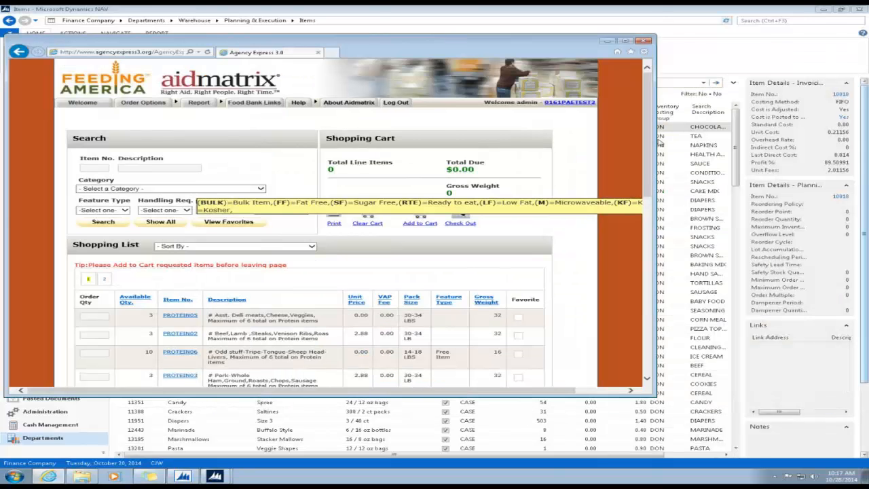
left_click_drag(654, 176, 776, 184)
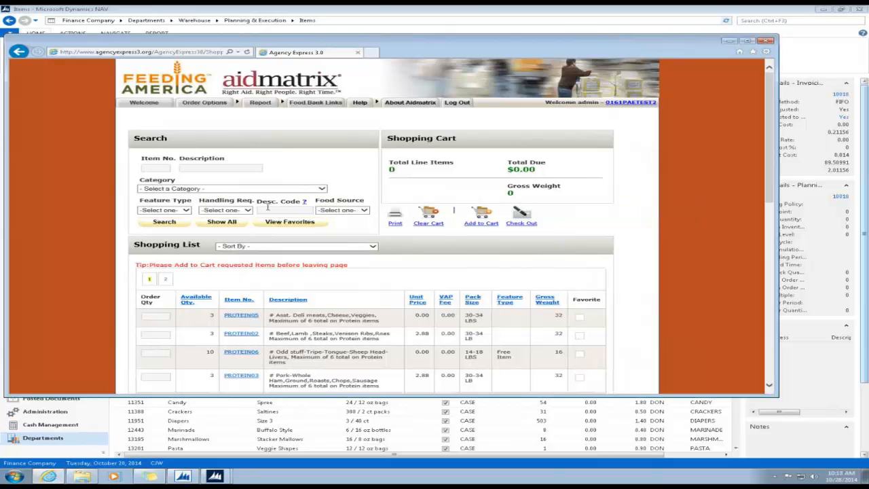
Try descriptor code KF in the filter, then replace it with SF and search
left_click(271, 210)
type("KF")
scroll(176, 226, "down", 3)
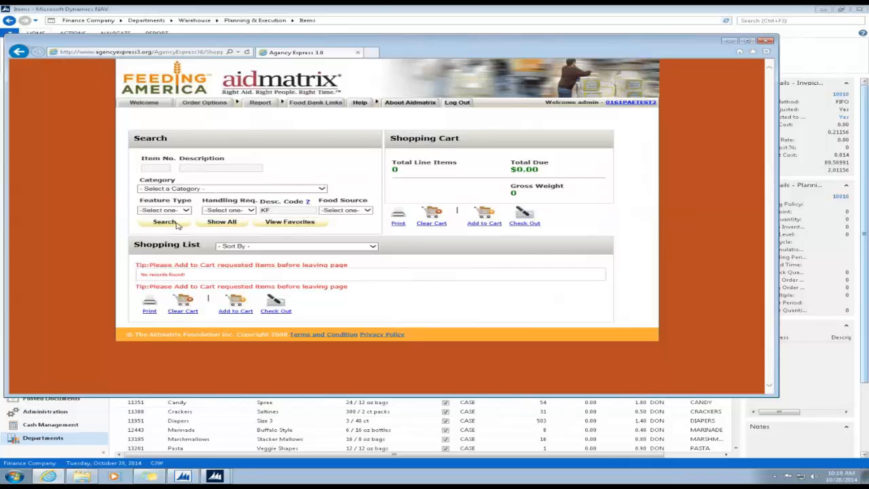
left_click(278, 211)
key("BackSpace")
key("BackSpace")
mouse_move(309, 205)
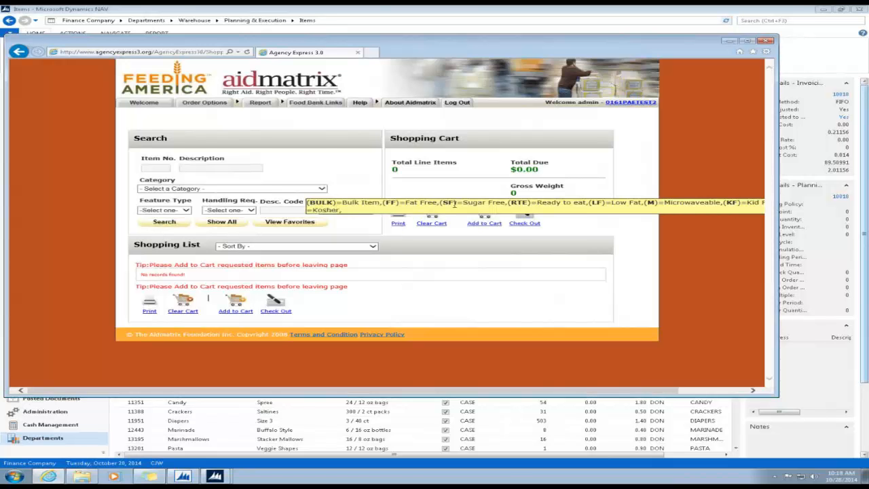
left_click(302, 209)
type("SF")
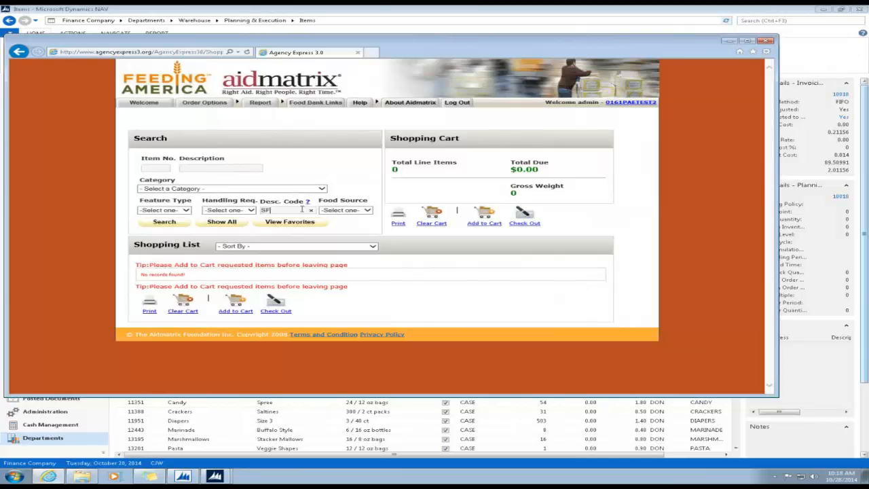
left_click(152, 227)
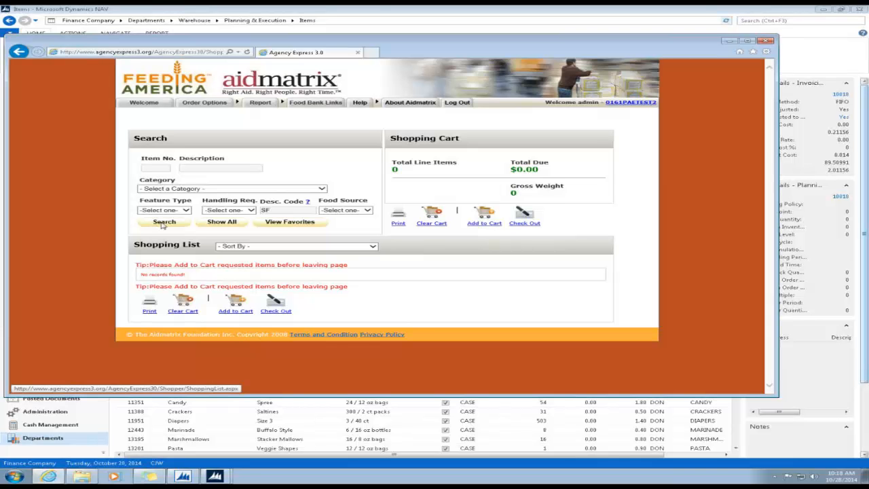
Clear the SF code from the Desc. Code filter and show all items
left_click(290, 210)
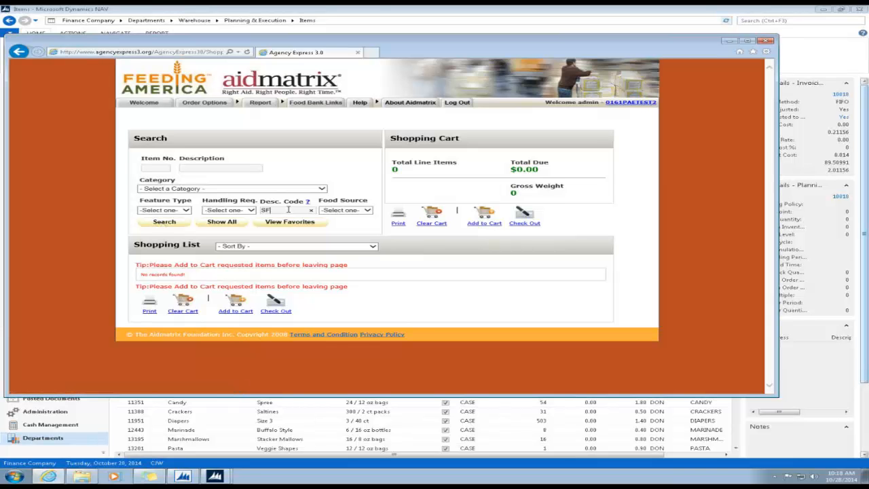
type("SF")
left_click_drag(286, 209, 256, 212)
key("BackSpace")
left_click(207, 225)
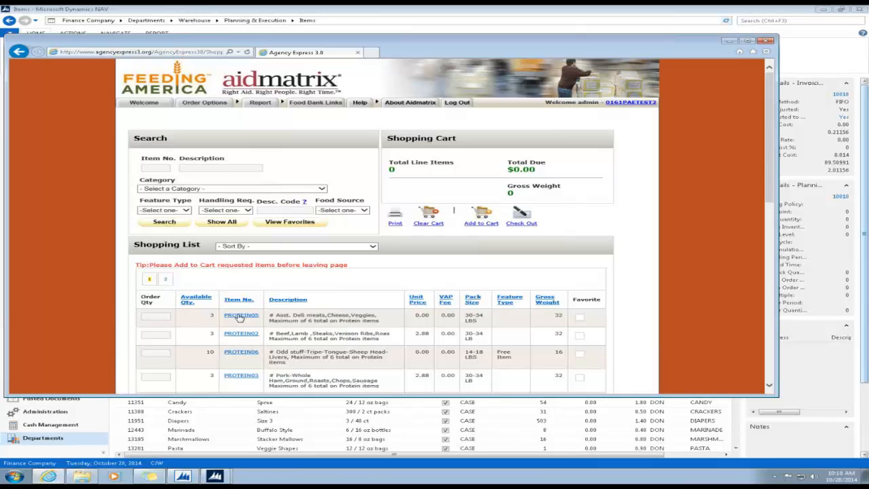
Read PROTEIN05's Item Detail, close it, and minimize the browser back to the NAV Items list
left_click(240, 316)
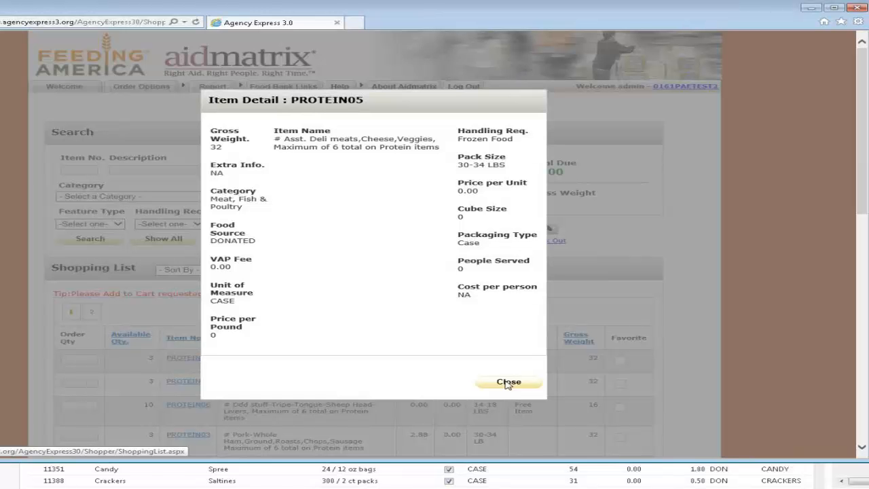
left_click(508, 382)
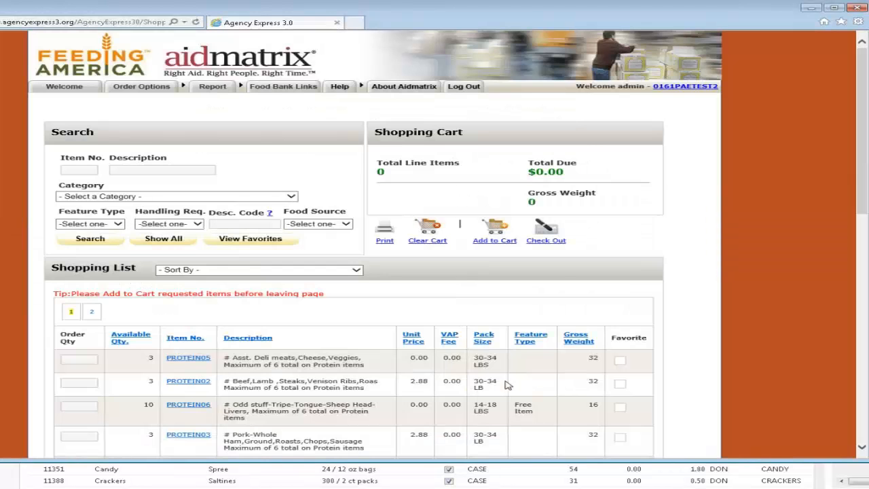
left_click(811, 8)
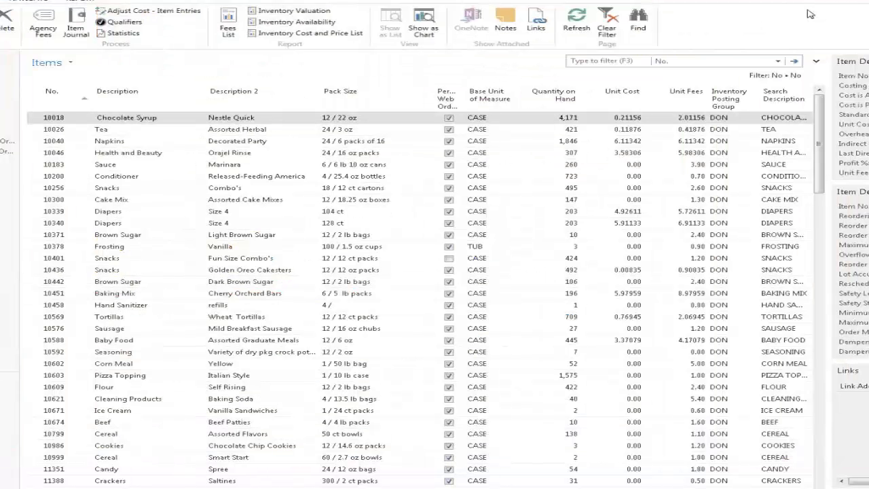